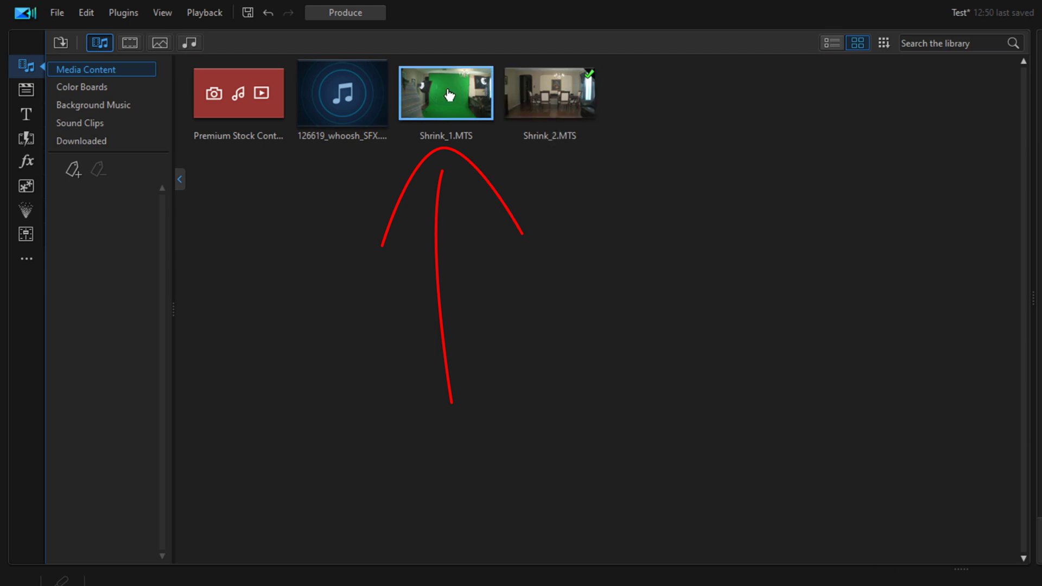
Step: Drag Shrink_1.MTS onto video track 2, beneath the dining room clip Shrink_2
{"action": "left_click_drag", "start_coordinate": [449, 95], "coordinate": [81, 363]}
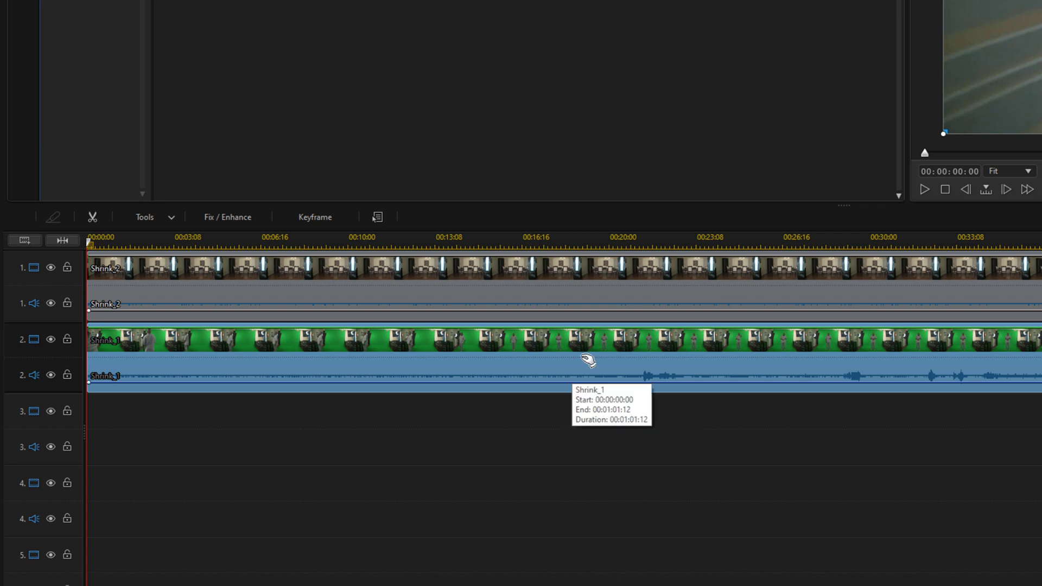
Step: Split Shrink_1 at 00:00:19:02 and remove its first part with Remove and Fill Gap
{"action": "left_click", "coordinate": [544, 238]}
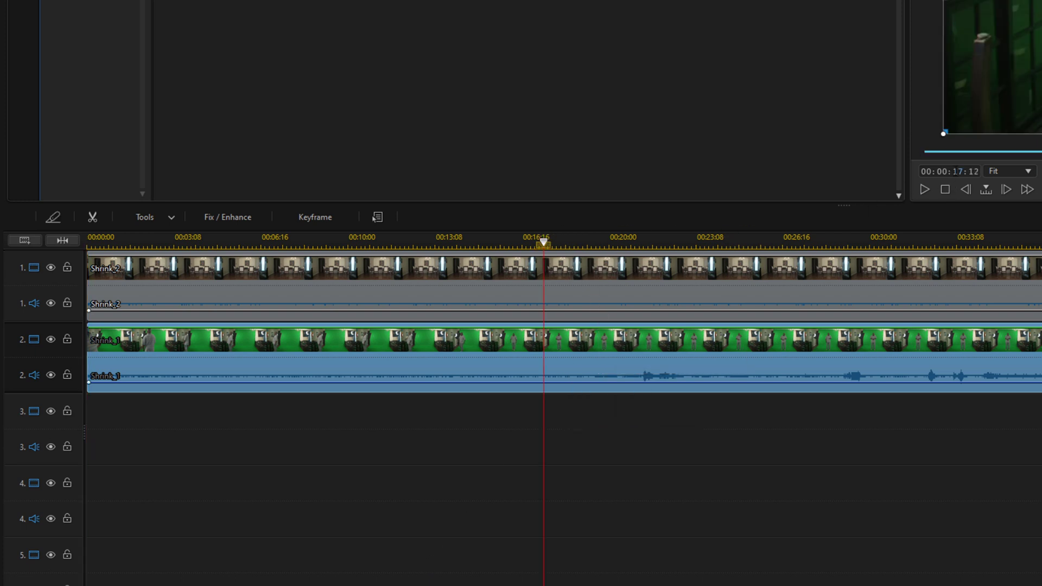
{"action": "type", "text": "19:02"}
{"action": "key", "text": "Return"}
{"action": "left_click", "coordinate": [56, 219]}
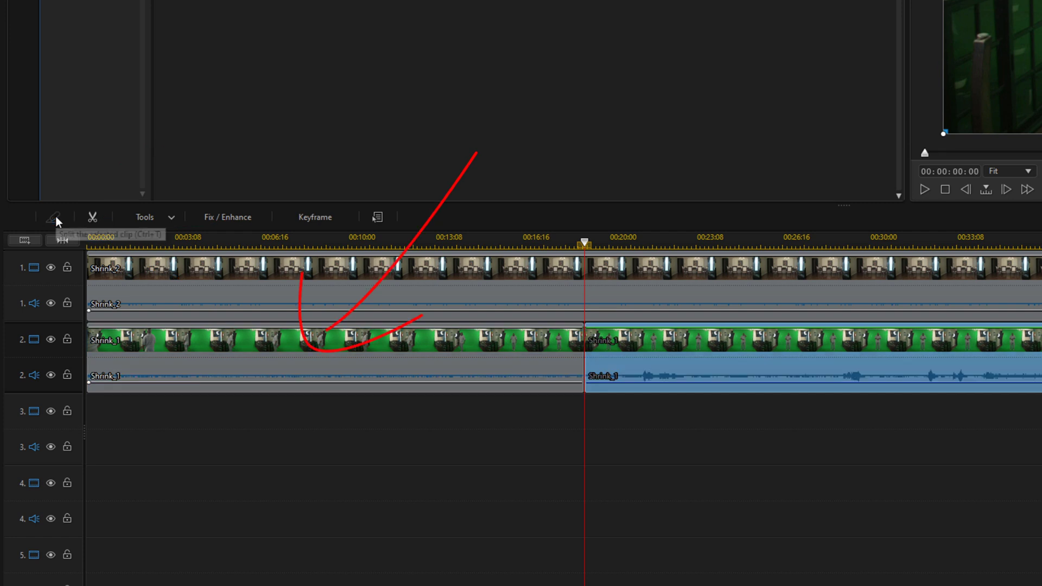
{"action": "right_click", "coordinate": [295, 354]}
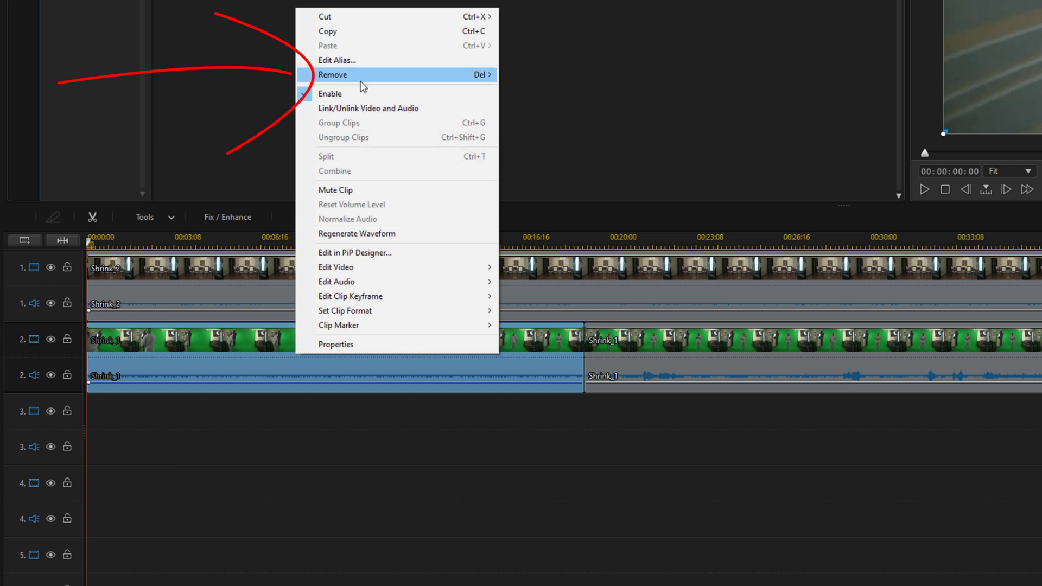
{"action": "mouse_move", "coordinate": [391, 75]}
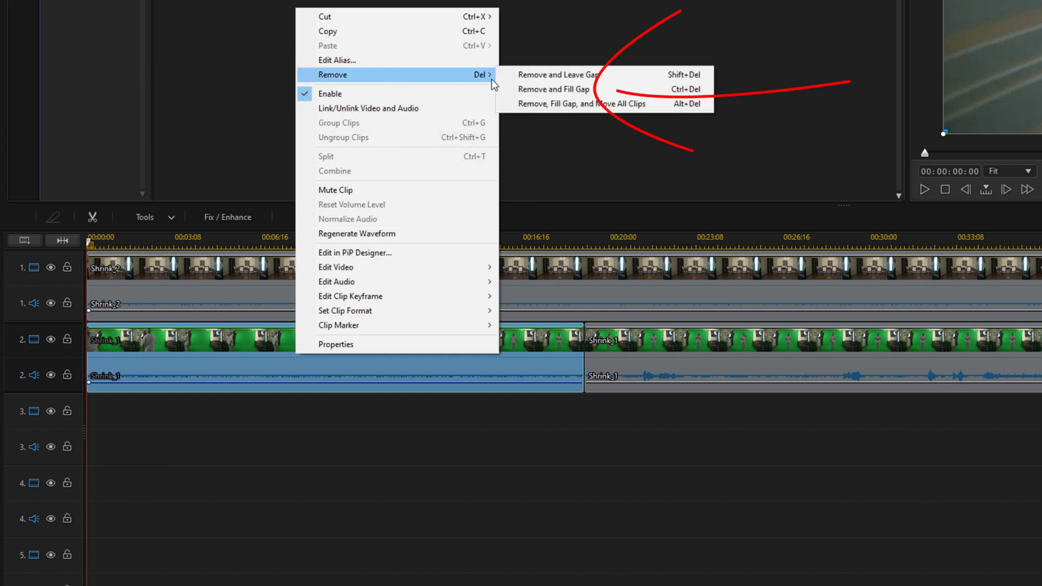
{"action": "left_click", "coordinate": [523, 92]}
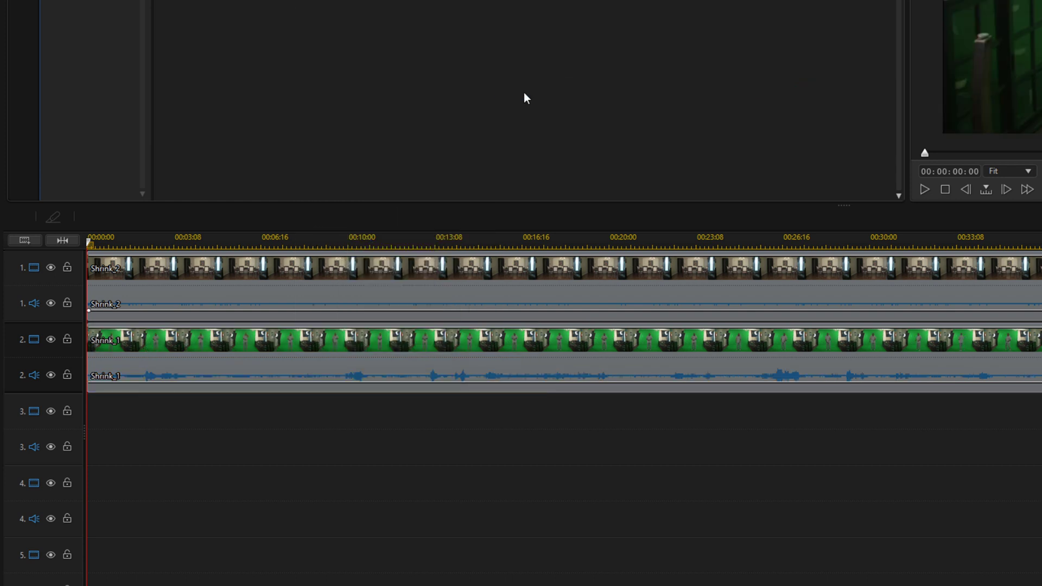
Step: Split Shrink_1 at 00:00:35:00 and delete the trailing part
{"action": "left_click", "coordinate": [726, 239]}
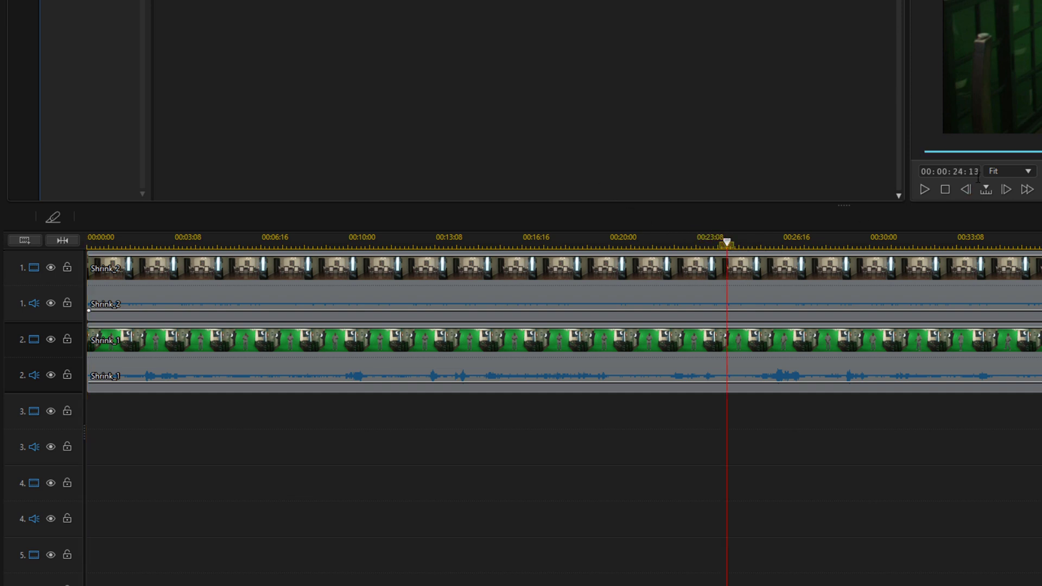
{"action": "type", "text": "35:00"}
{"action": "key", "text": "Return"}
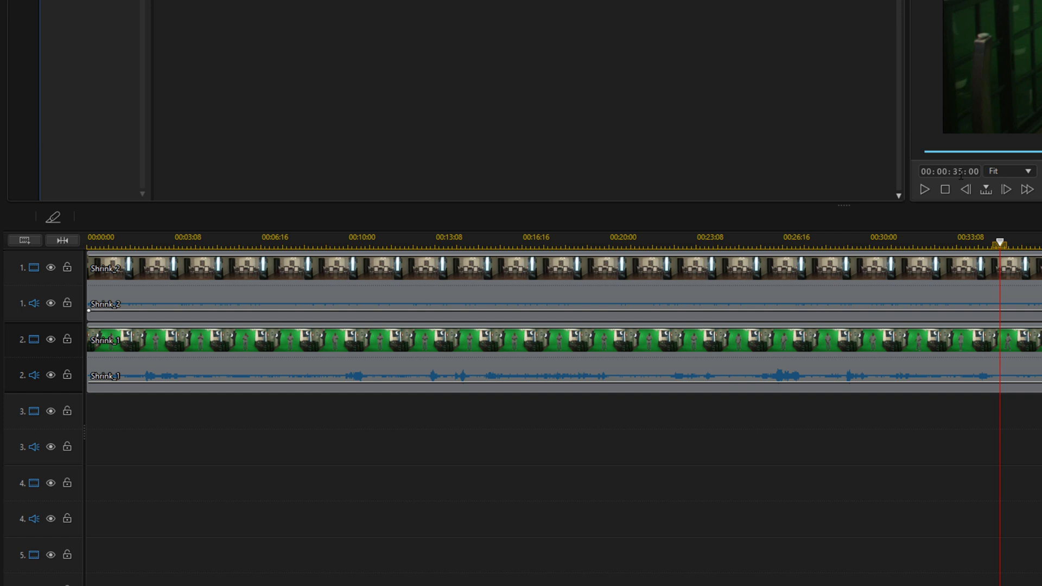
{"action": "left_click", "coordinate": [907, 356]}
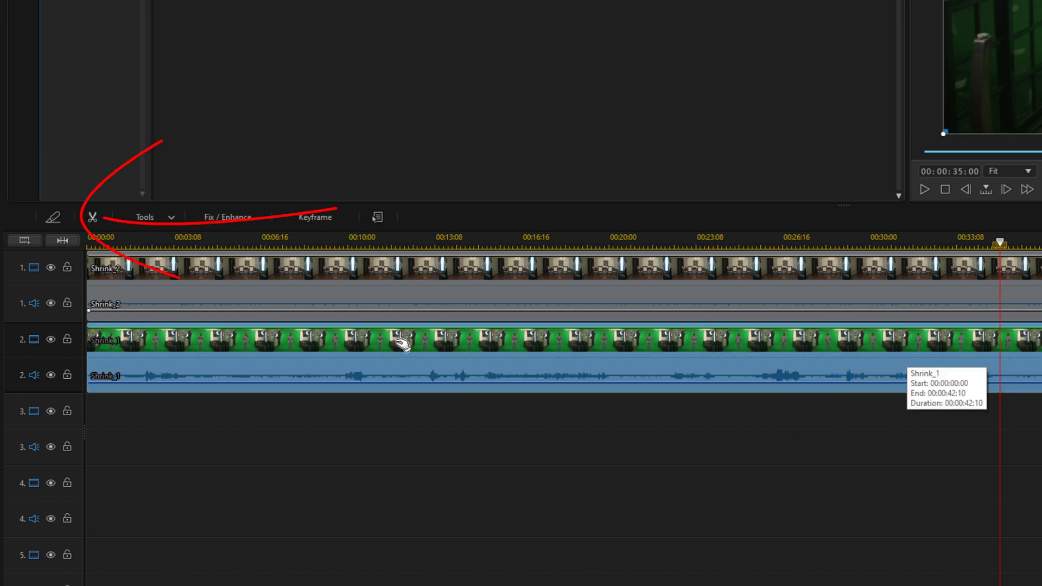
{"action": "left_click", "coordinate": [54, 218]}
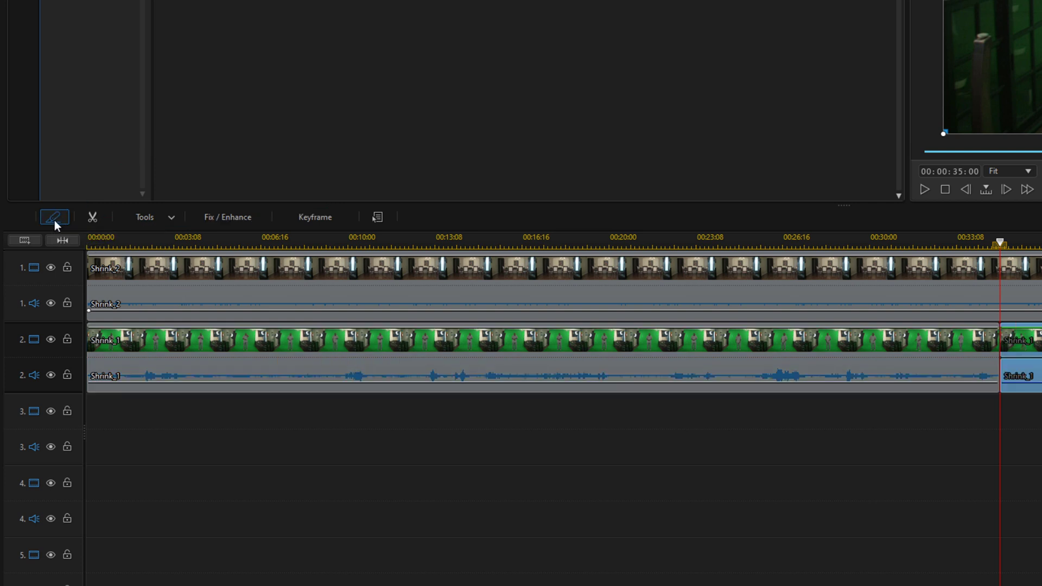
{"action": "key", "text": "Delete"}
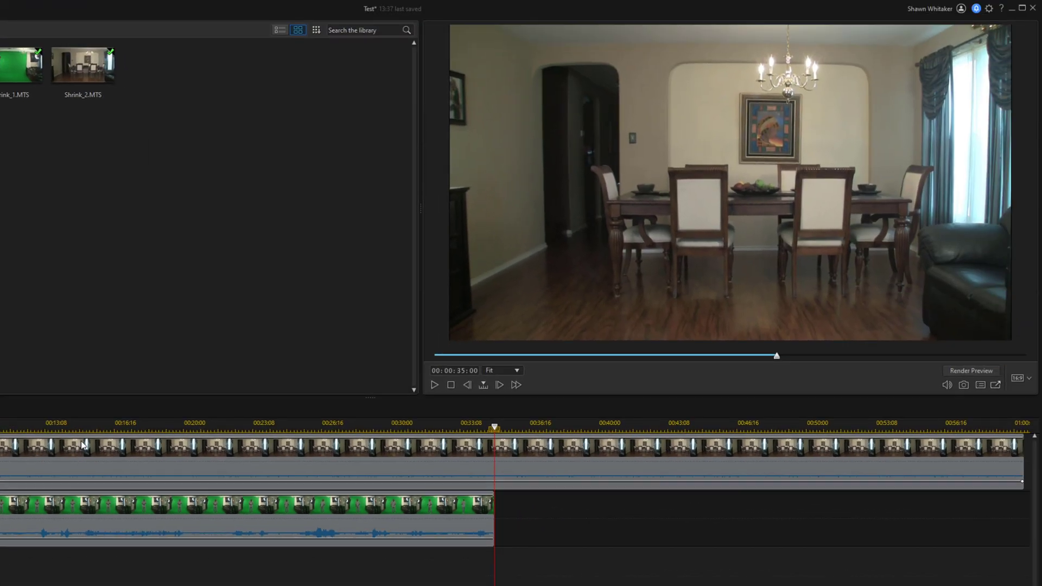
Step: Set the playhead to 00:00:16:00, select Shrink_1 on track 2, and show the Tools list
{"action": "left_click", "coordinate": [106, 426]}
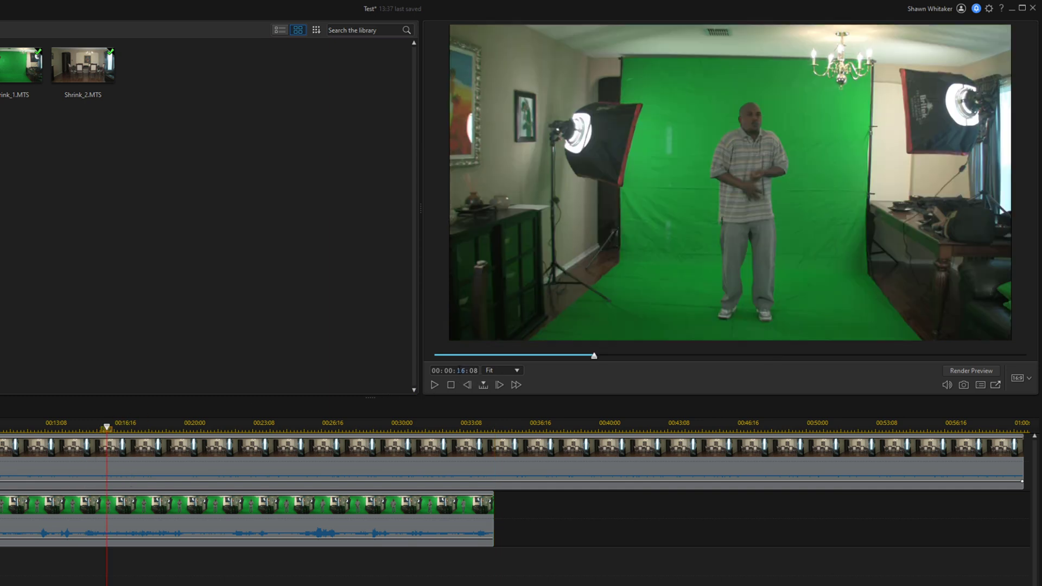
{"action": "key", "text": "Return"}
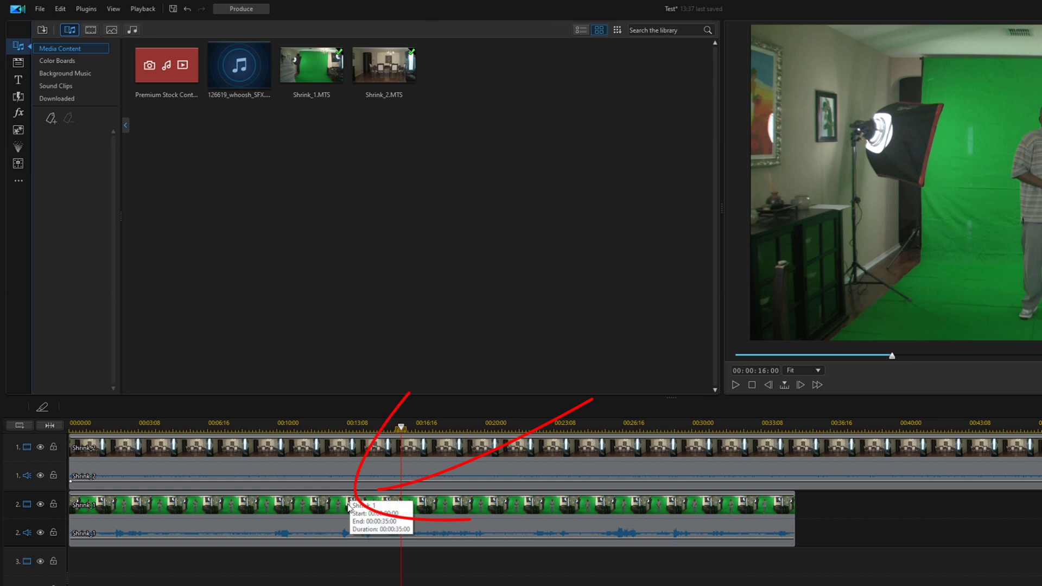
{"action": "left_click", "coordinate": [349, 506]}
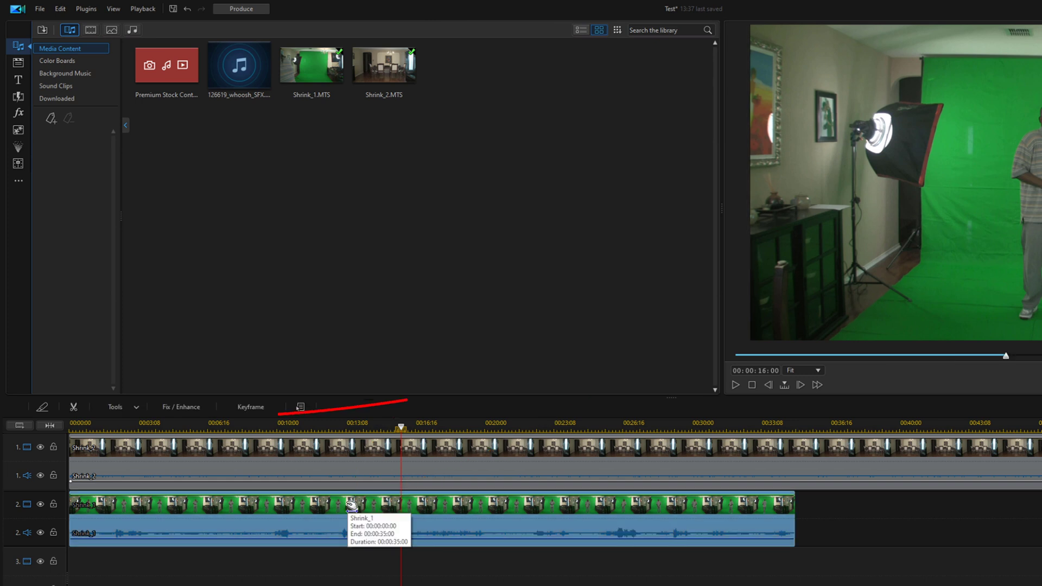
{"action": "left_click", "coordinate": [135, 409]}
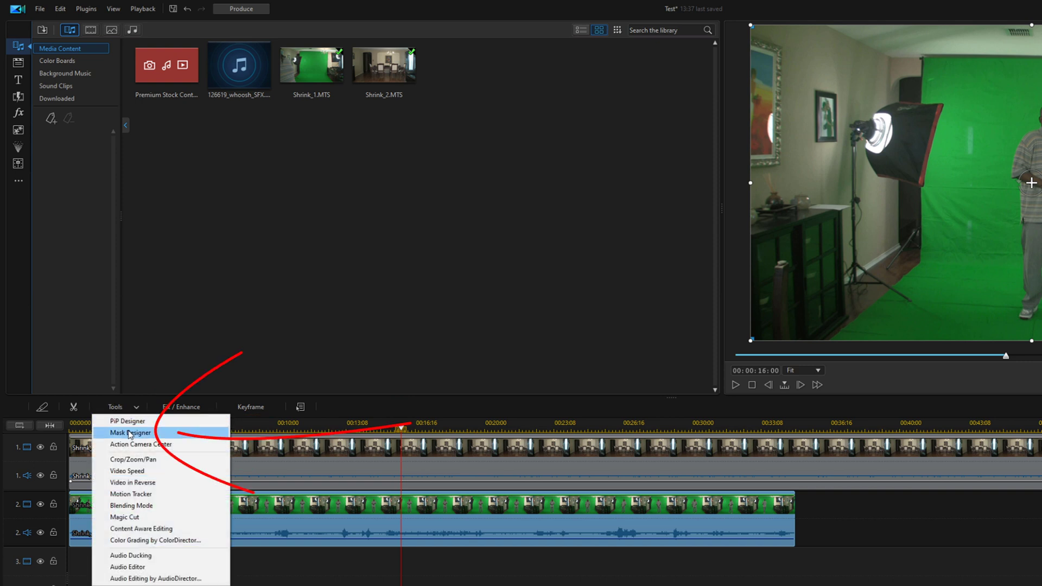
Step: Apply an unlocked rectangle mask at X 0.519, Y 0.603, width 0.242, height 0.793
{"action": "left_click", "coordinate": [127, 432]}
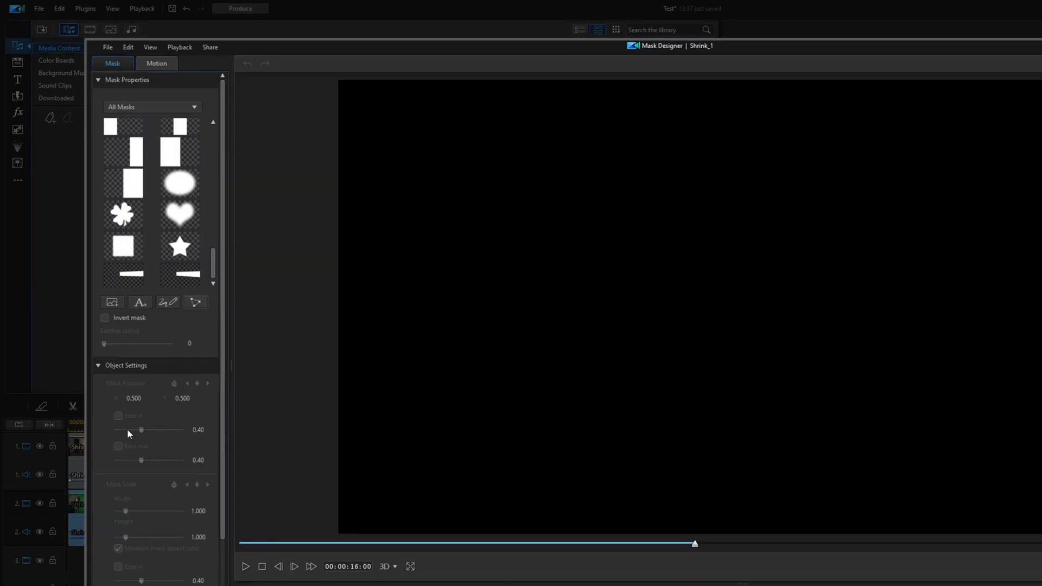
{"action": "scroll", "coordinate": [81, 169], "scroll_direction": "up", "scroll_amount": 5}
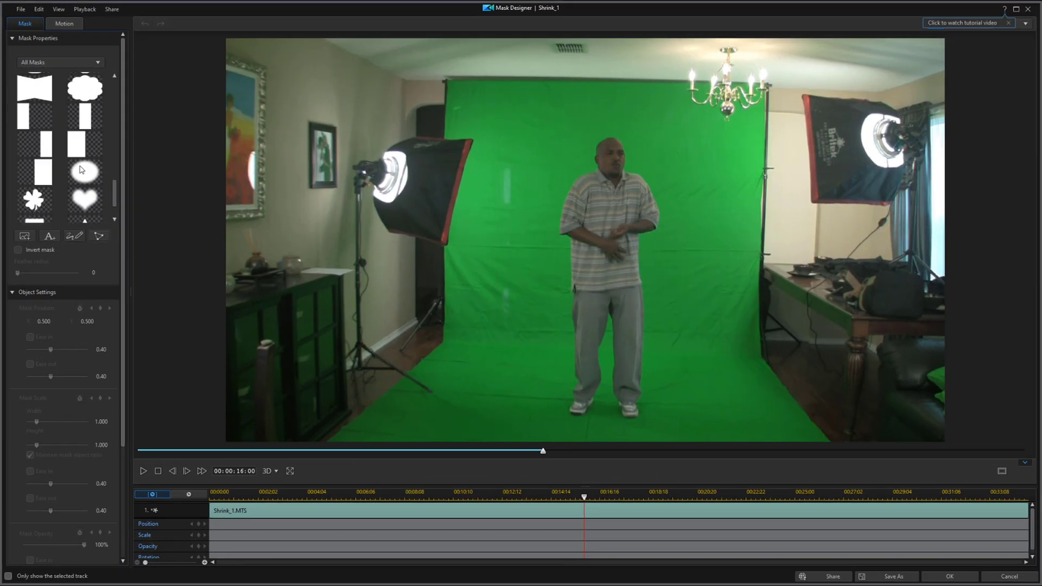
{"action": "scroll", "coordinate": [80, 169], "scroll_direction": "up", "scroll_amount": 3}
{"action": "scroll", "coordinate": [81, 170], "scroll_direction": "up", "scroll_amount": 2}
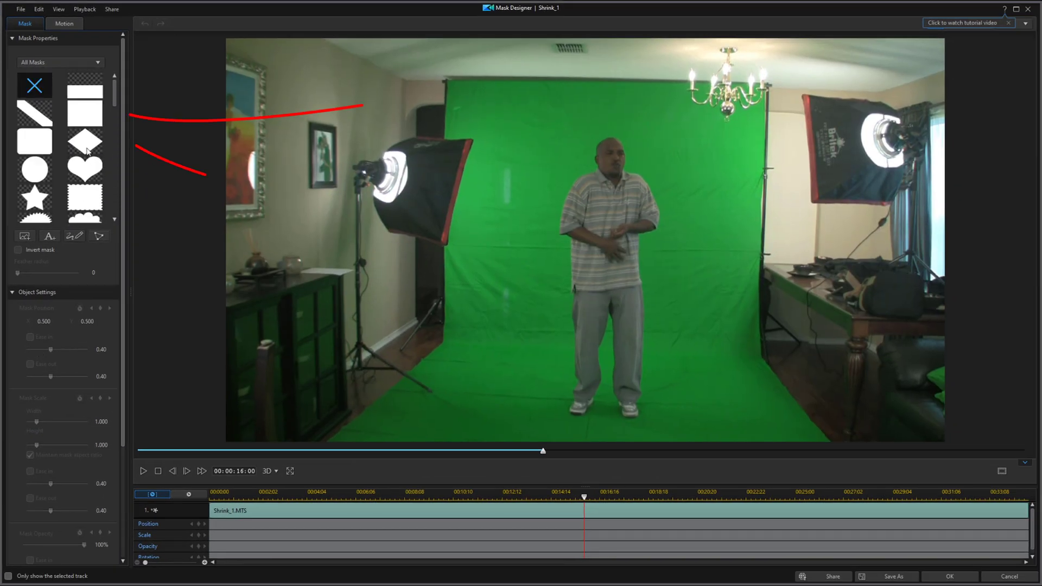
{"action": "left_click", "coordinate": [87, 120]}
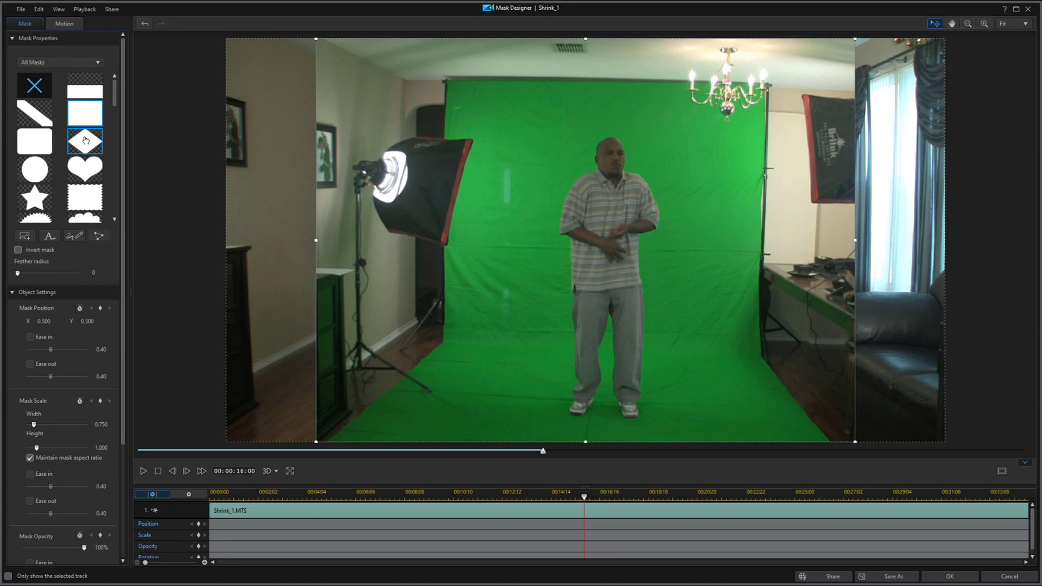
{"action": "left_click", "coordinate": [31, 459]}
{"action": "left_click_drag", "start_coordinate": [315, 241], "coordinate": [514, 248]}
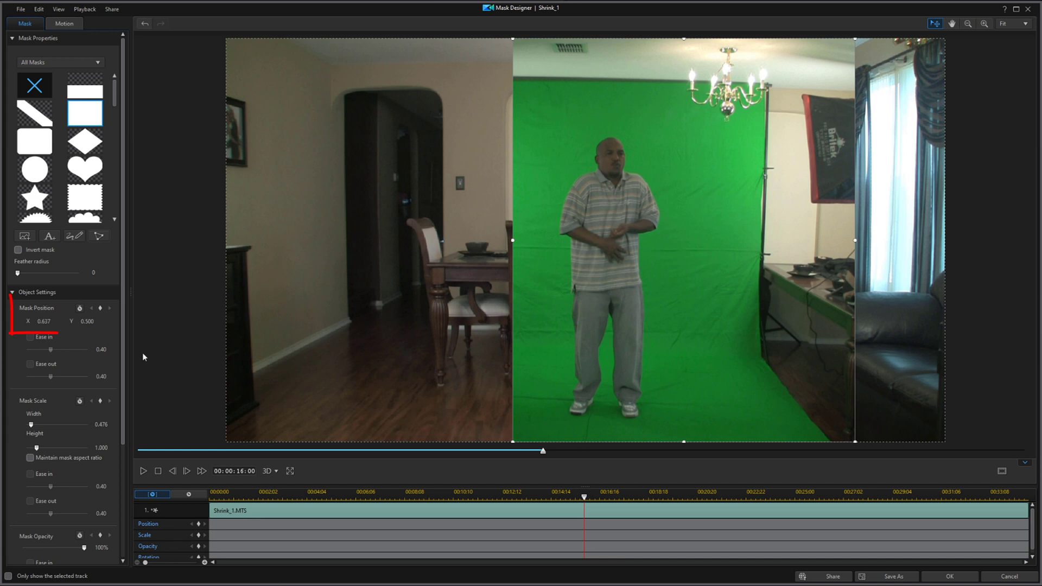
{"action": "left_click", "coordinate": [45, 321]}
{"action": "type", "text": "0.519"}
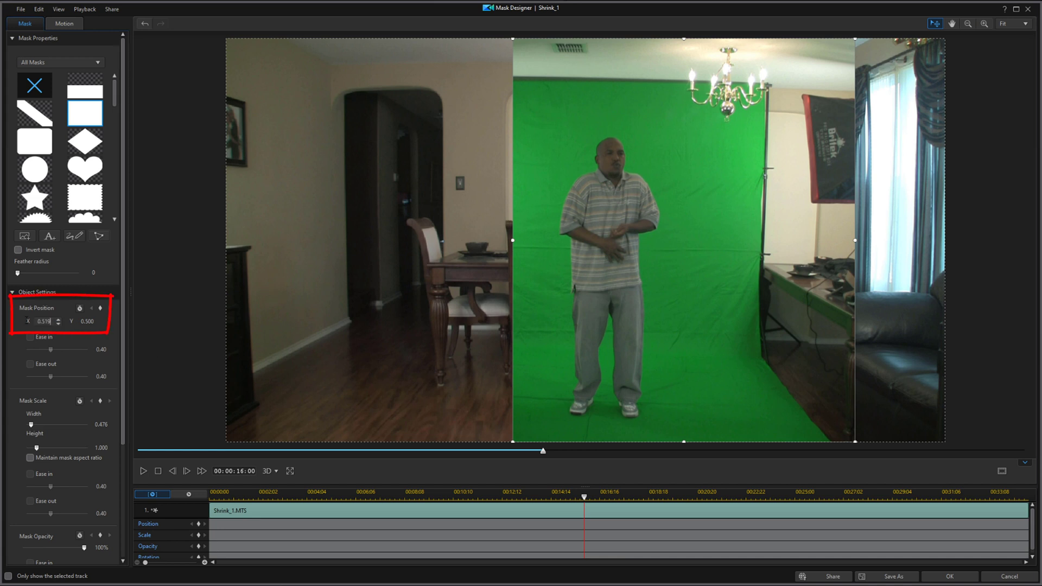
{"action": "key", "text": "Tab"}
{"action": "type", "text": "0.603"}
{"action": "key", "text": "Return"}
{"action": "left_click", "coordinate": [101, 424]}
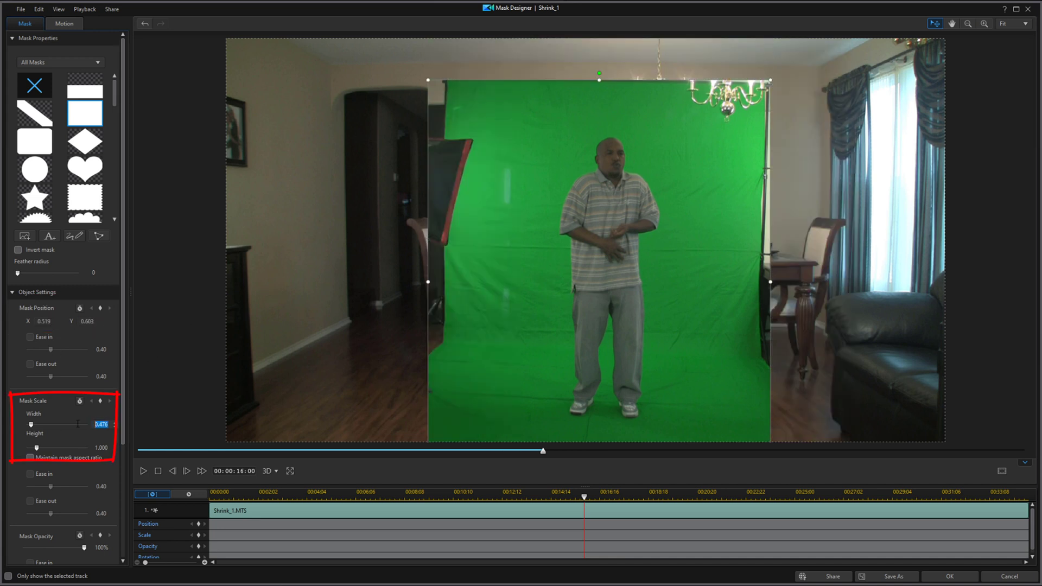
{"action": "type", "text": "0.242"}
{"action": "key", "text": "Tab"}
{"action": "type", "text": "0.793"}
{"action": "key", "text": "Return"}
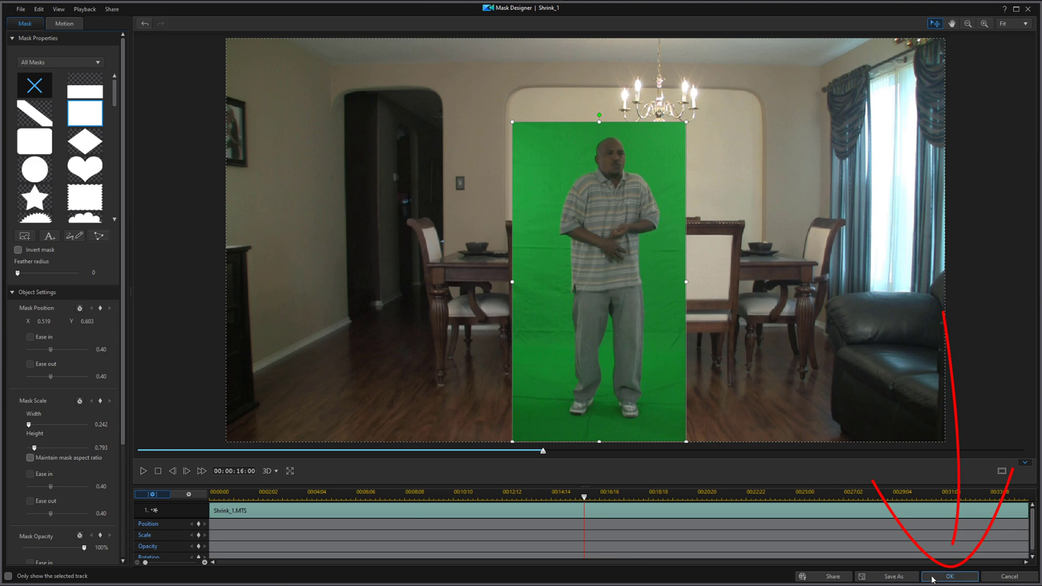
{"action": "left_click", "coordinate": [949, 576]}
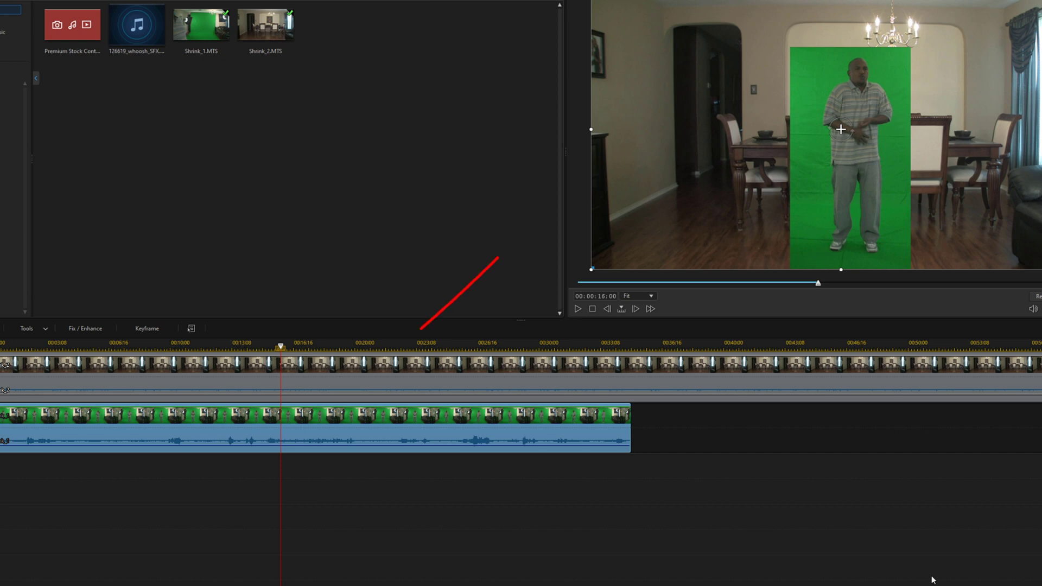
{"action": "mouse_move", "coordinate": [289, 419]}
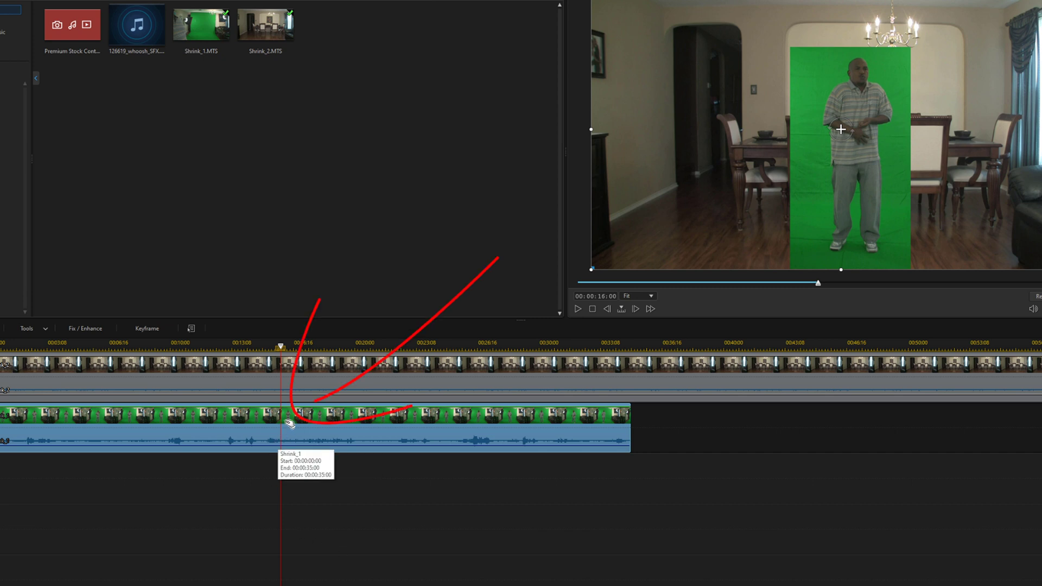
Step: Set the green-screen clip's width scale to 1.3 in PiP Designer
{"action": "double_click", "coordinate": [287, 422]}
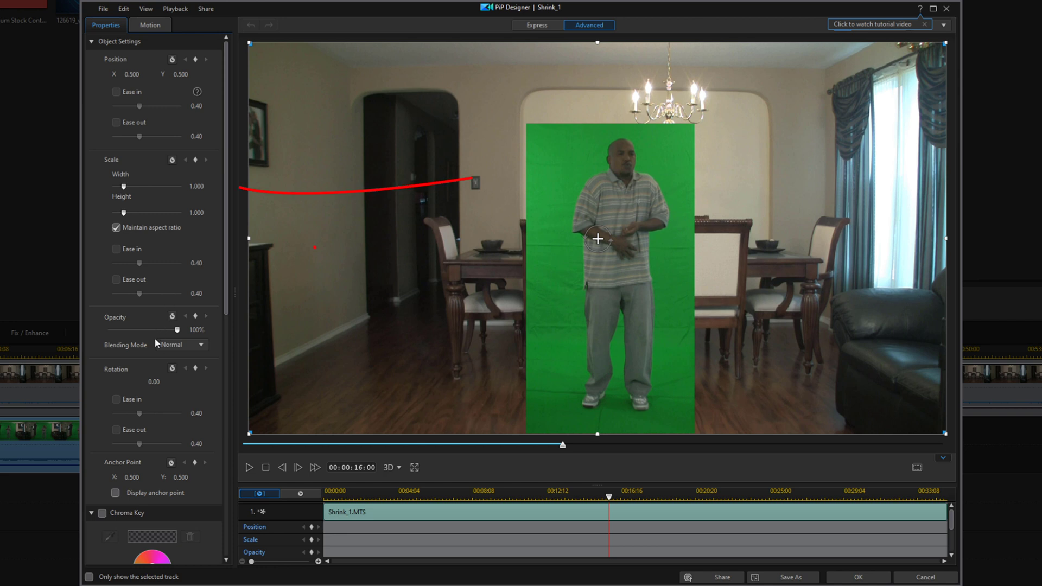
{"action": "double_click", "coordinate": [205, 187]}
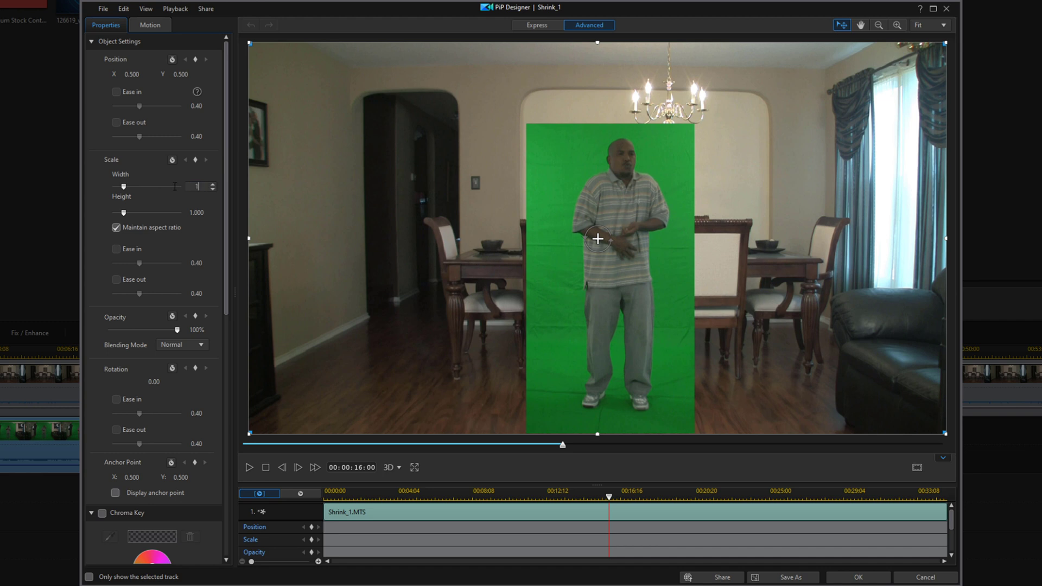
{"action": "type", "text": "1.3"}
{"action": "key", "text": "Return"}
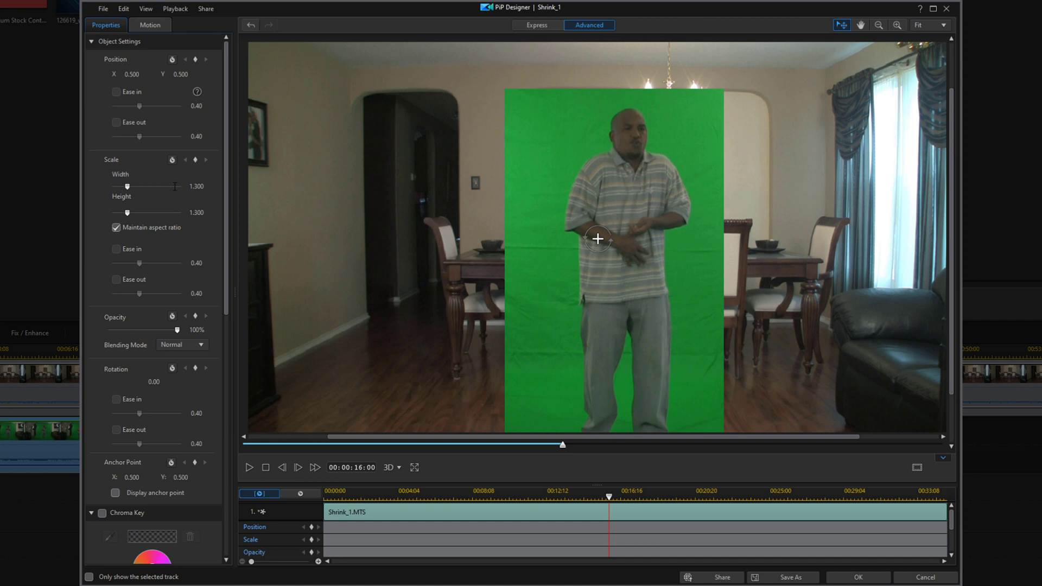
{"action": "left_click_drag", "start_coordinate": [220, 230], "coordinate": [236, 410]}
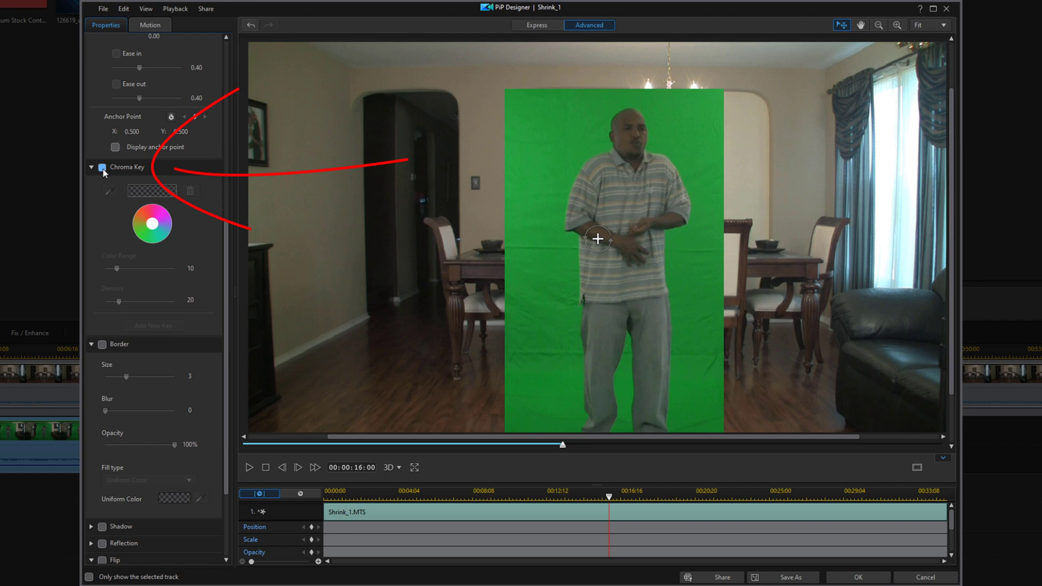
Step: Enable Chroma Key, sample the green backdrop, and widen the Color Range
{"action": "left_click", "coordinate": [102, 168]}
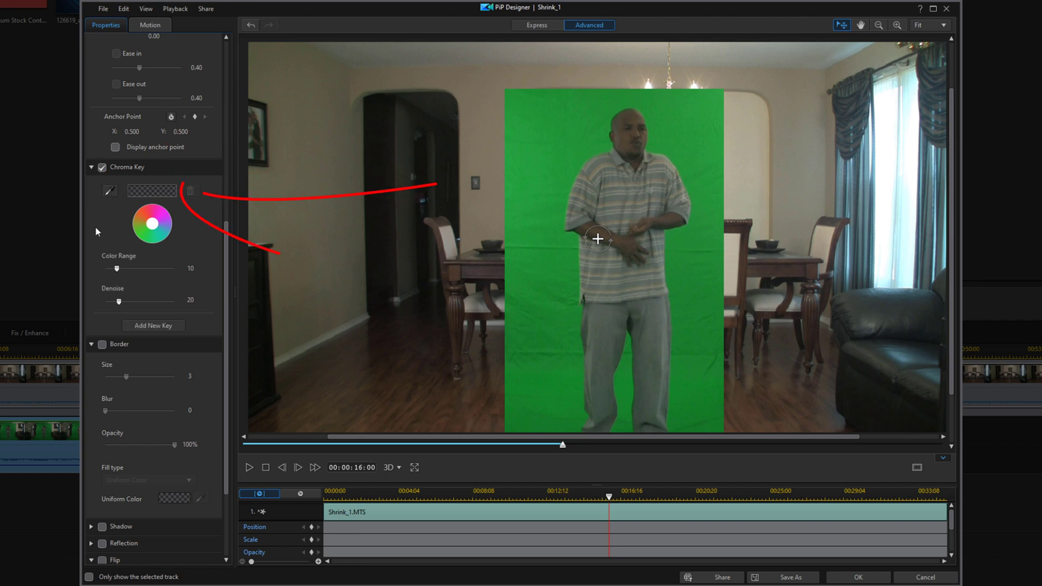
{"action": "left_click", "coordinate": [110, 192]}
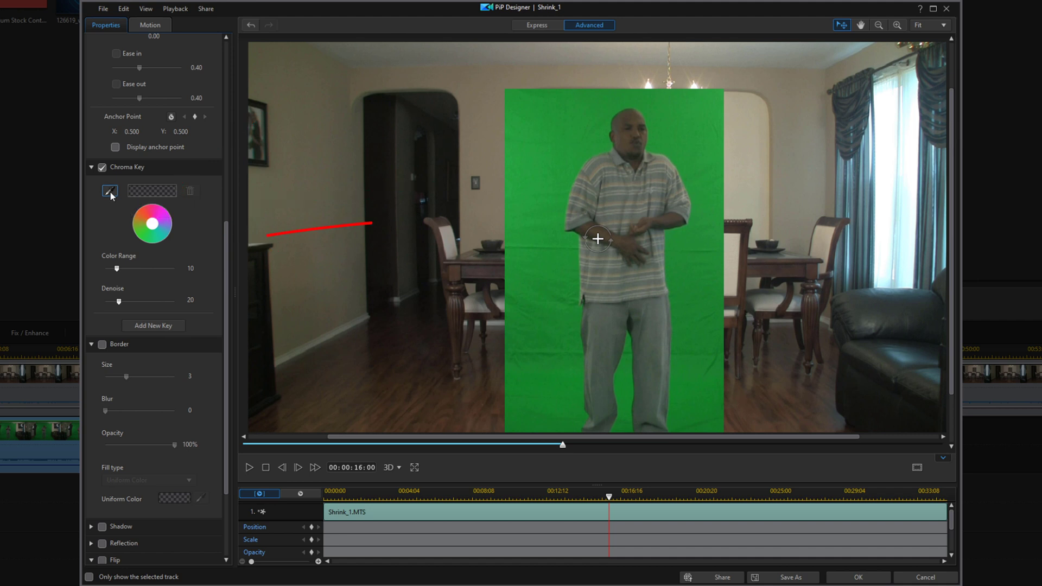
{"action": "left_click", "coordinate": [529, 232]}
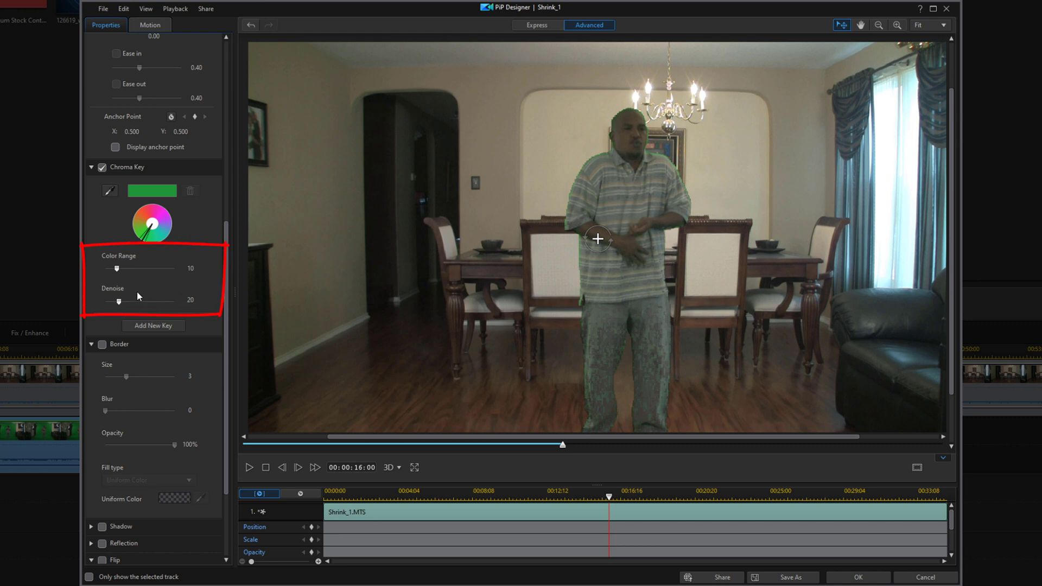
{"action": "left_click_drag", "start_coordinate": [116, 269], "coordinate": [145, 271]}
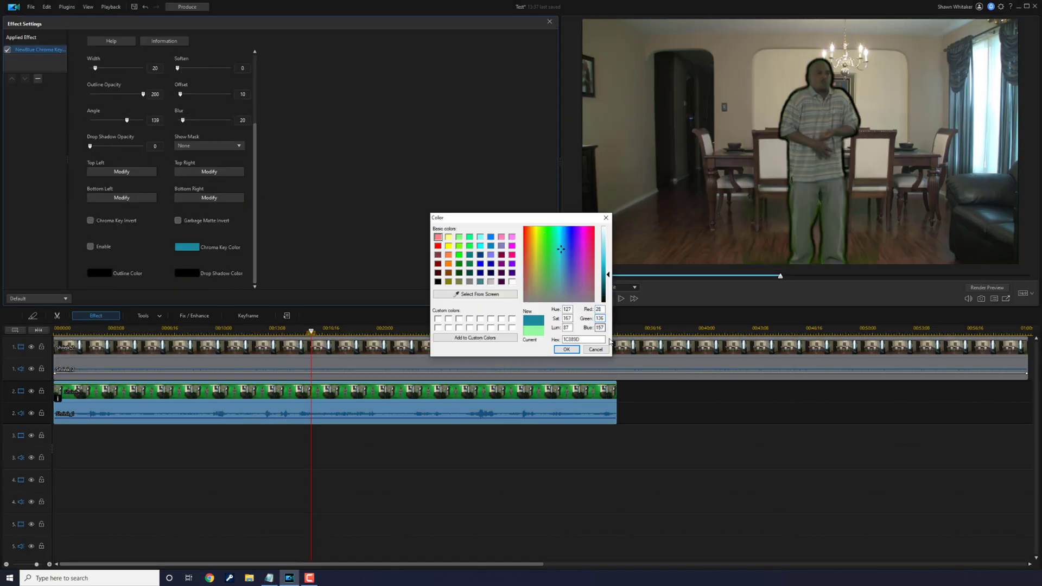
{"action": "scroll", "coordinate": [255, 166], "scroll_direction": "up", "scroll_amount": 3}
Step: Preview the Chroma Key matte, set Show Mask back to None, and close Effect Settings
{"action": "left_click", "coordinate": [209, 247]}
{"action": "left_click", "coordinate": [204, 207]}
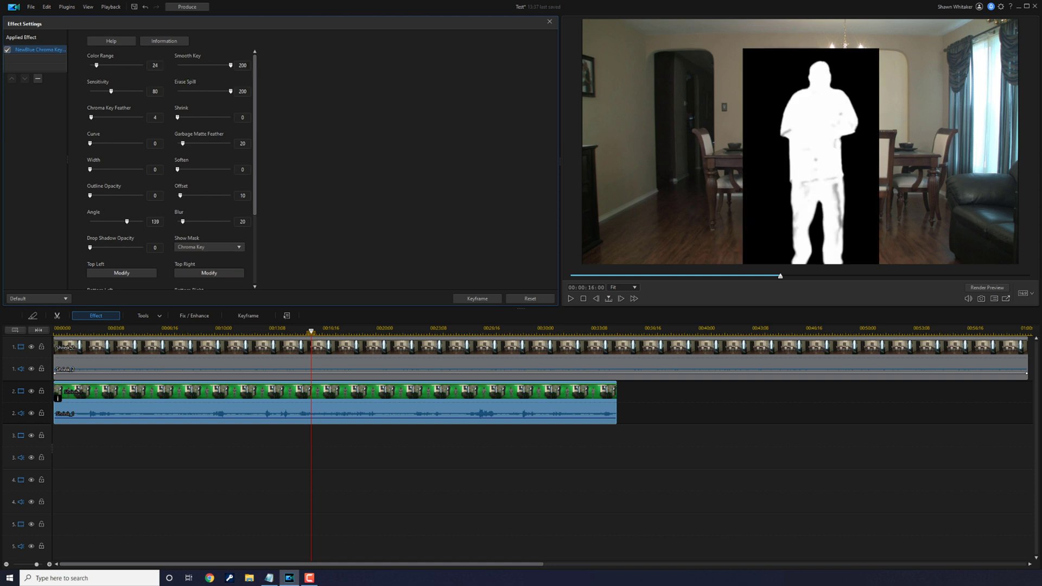
{"action": "left_click", "coordinate": [208, 247]}
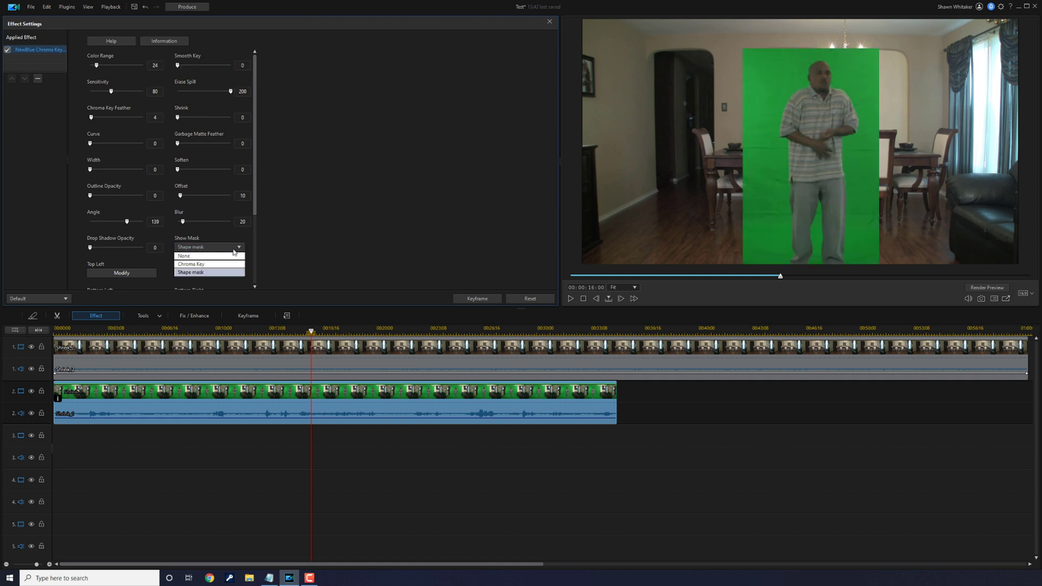
{"action": "left_click", "coordinate": [551, 24]}
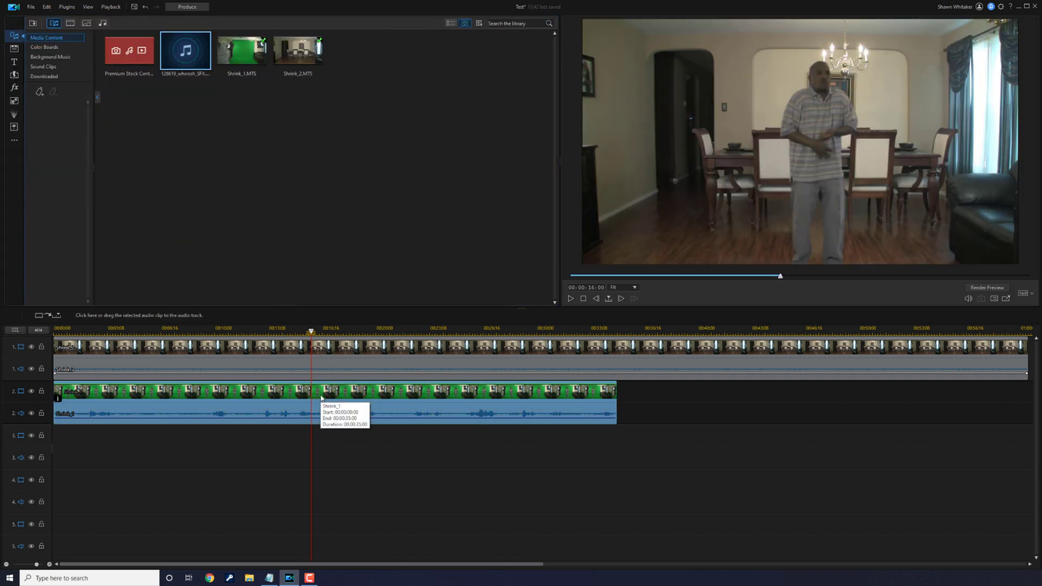
Step: Add Scale and Position keyframes to the track-2 clip at 15 seconds
{"action": "double_click", "coordinate": [319, 392]}
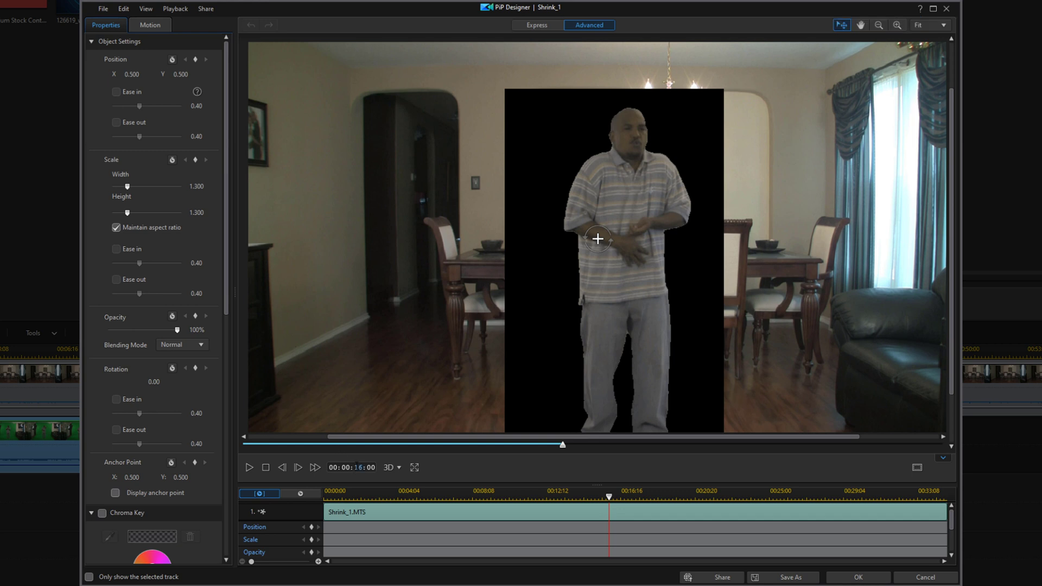
{"action": "type", "text": "15"}
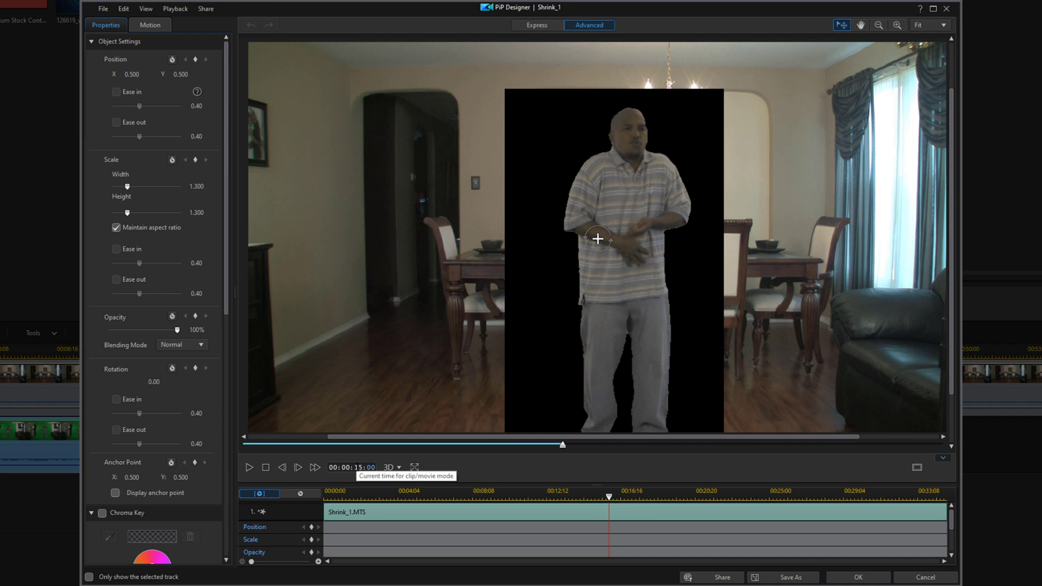
{"action": "key", "text": "Return"}
{"action": "left_click", "coordinate": [312, 542]}
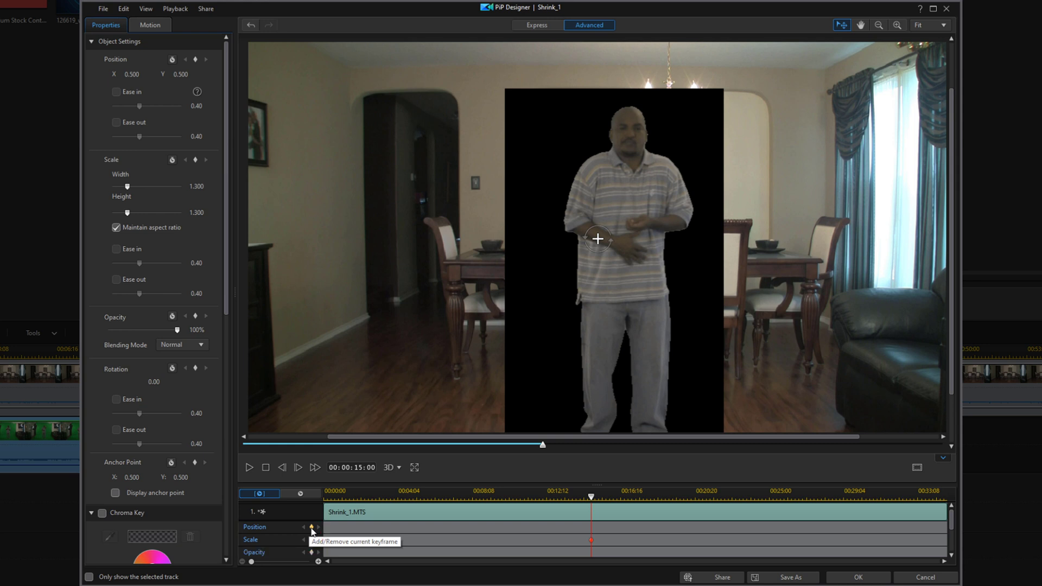
{"action": "left_click", "coordinate": [312, 527]}
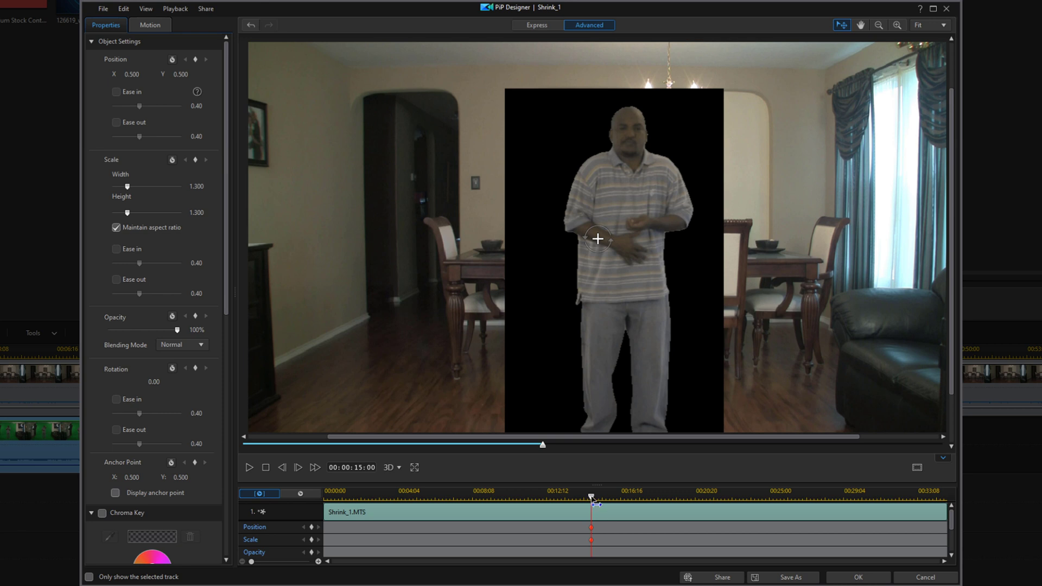
Step: At 20 seconds, set scale to 0.487 and Y position to 0.816, then apply
{"action": "left_click_drag", "start_coordinate": [593, 502], "coordinate": [684, 503]}
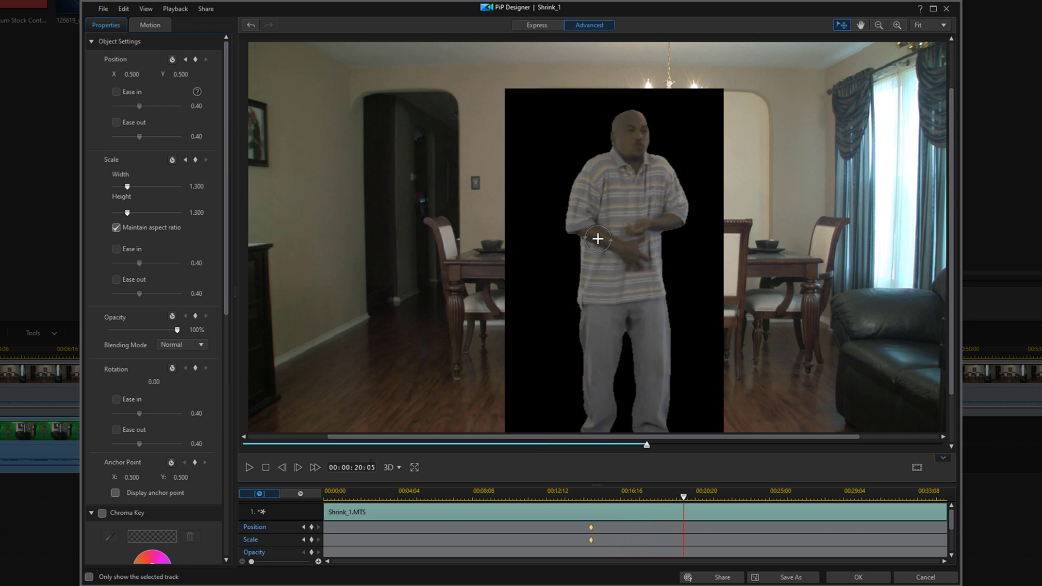
{"action": "type", "text": "00"}
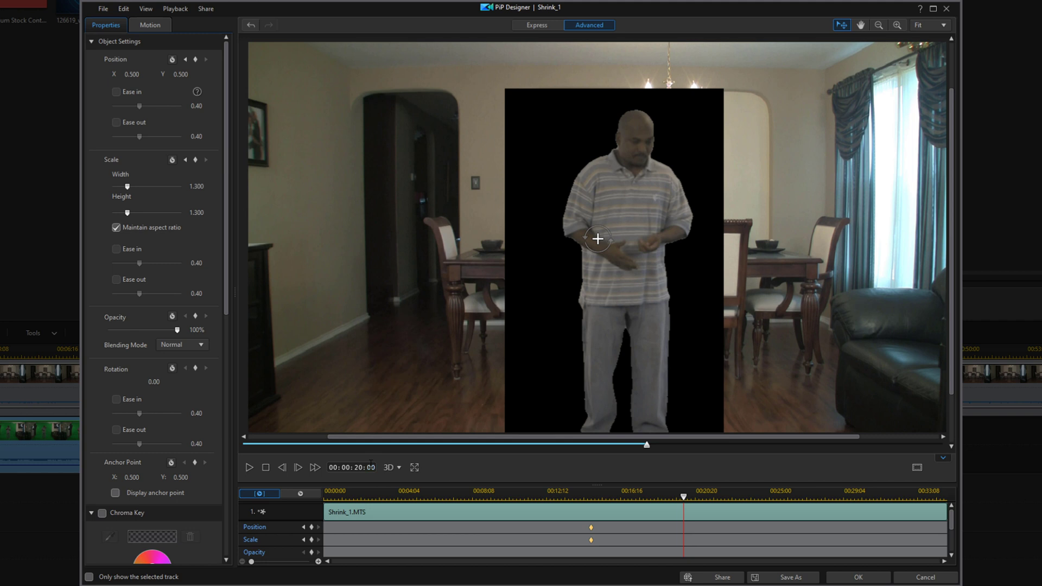
{"action": "key", "text": "Return"}
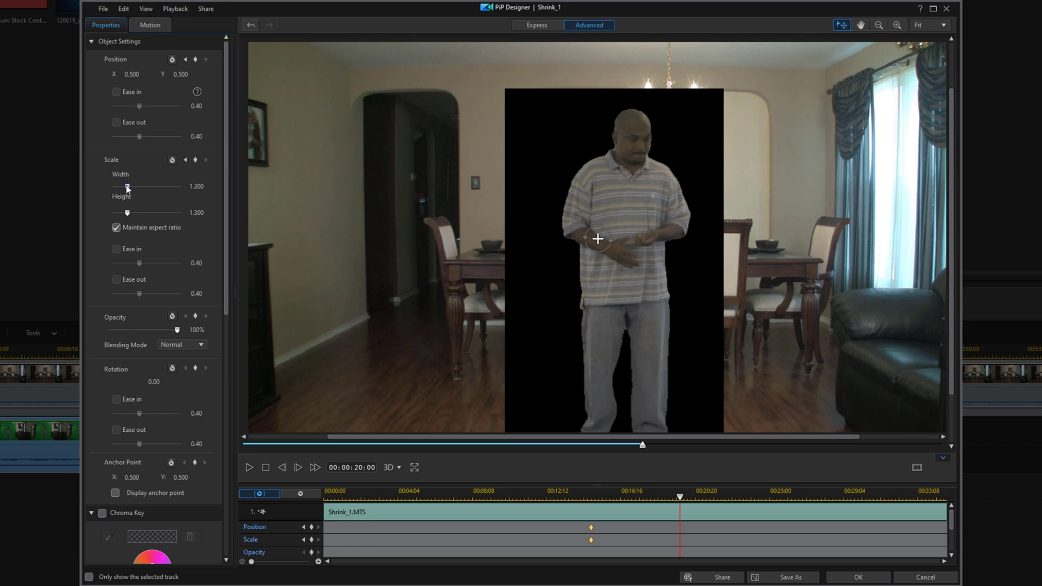
{"action": "left_click_drag", "start_coordinate": [127, 190], "coordinate": [122, 190]}
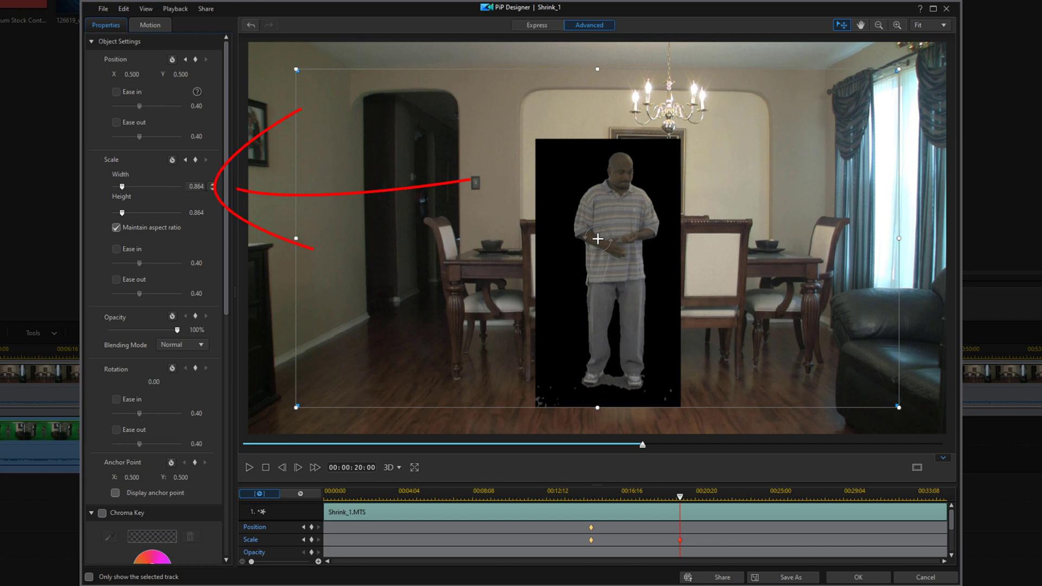
{"action": "double_click", "coordinate": [196, 186]}
{"action": "type", "text": "0.487"}
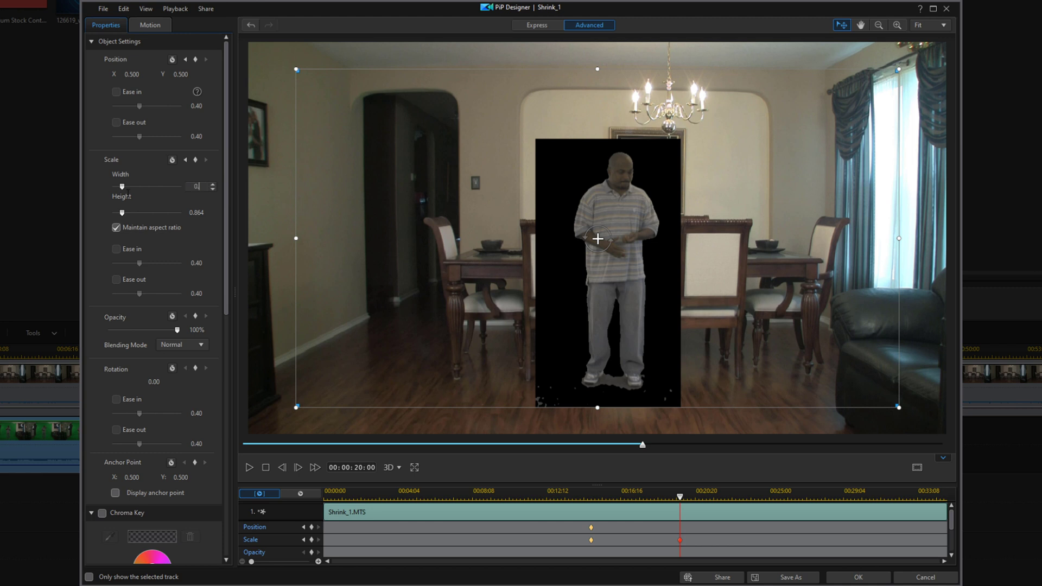
{"action": "key", "text": "Return"}
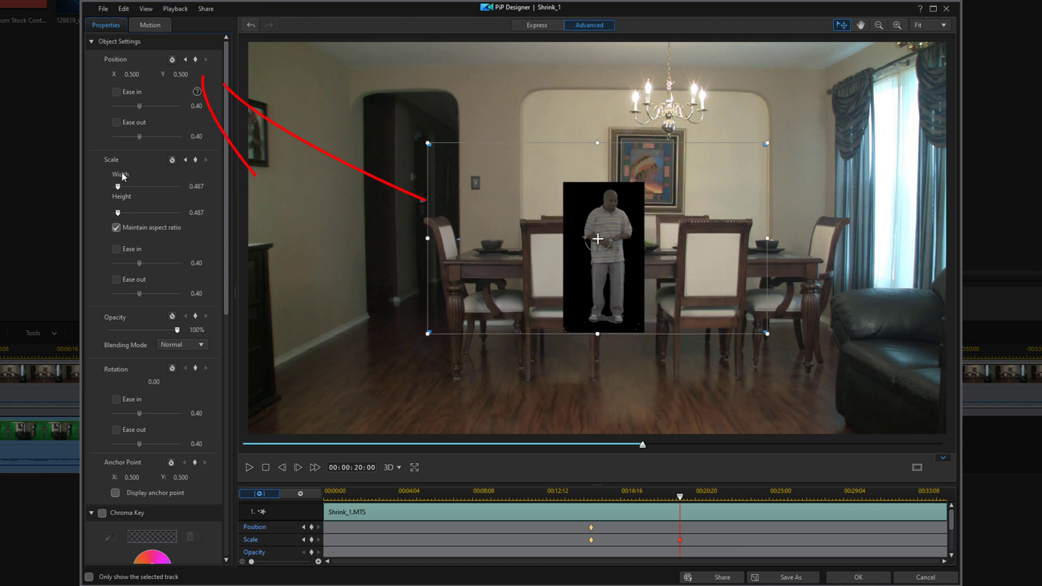
{"action": "double_click", "coordinate": [178, 74]}
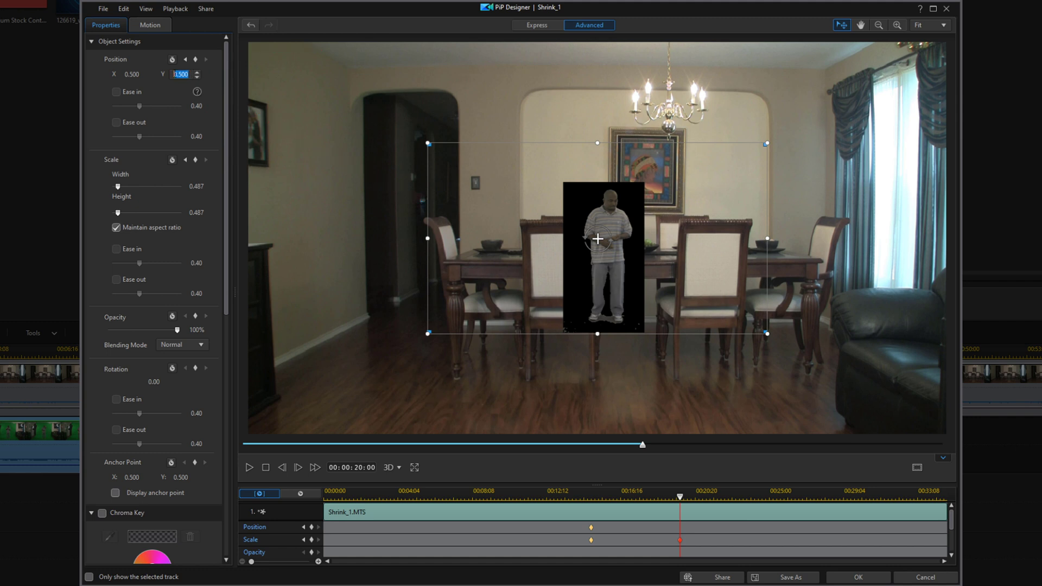
{"action": "type", "text": "0.816"}
{"action": "key", "text": "Return"}
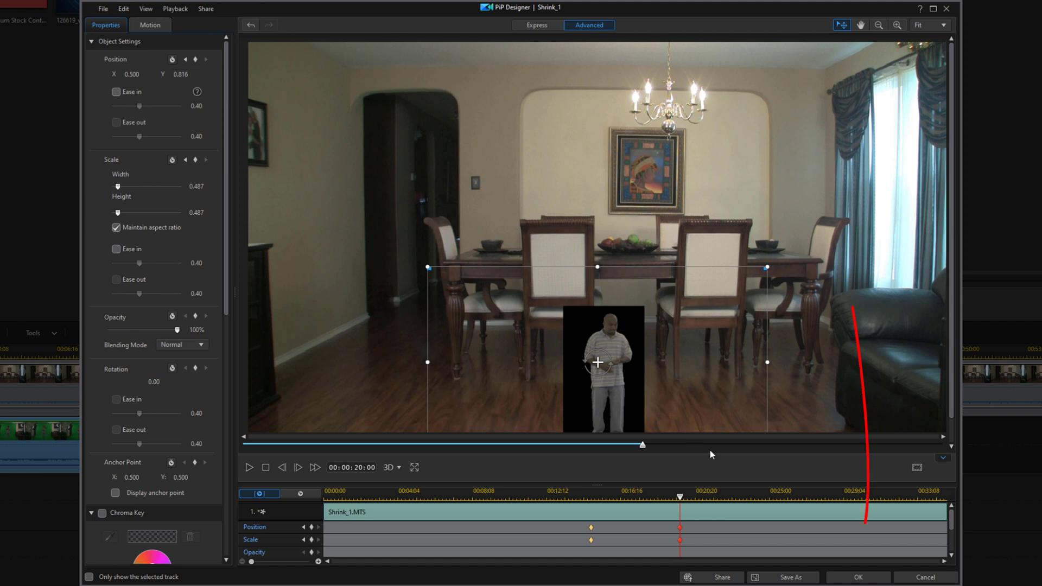
{"action": "left_click", "coordinate": [850, 577]}
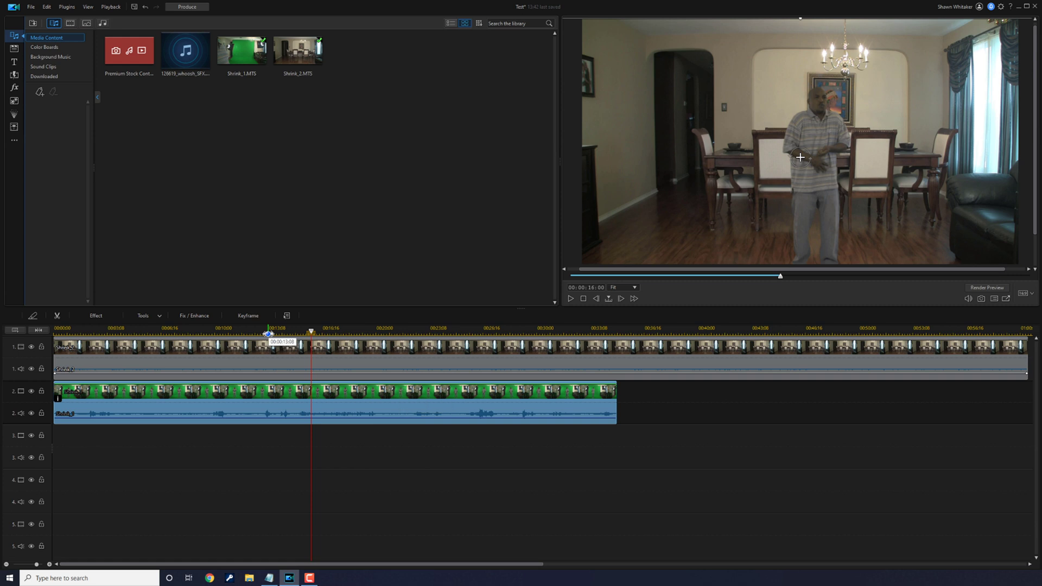
Step: Split Shrink_1 at 15 and 20 seconds and select the five-second middle piece
{"action": "left_click", "coordinate": [266, 333]}
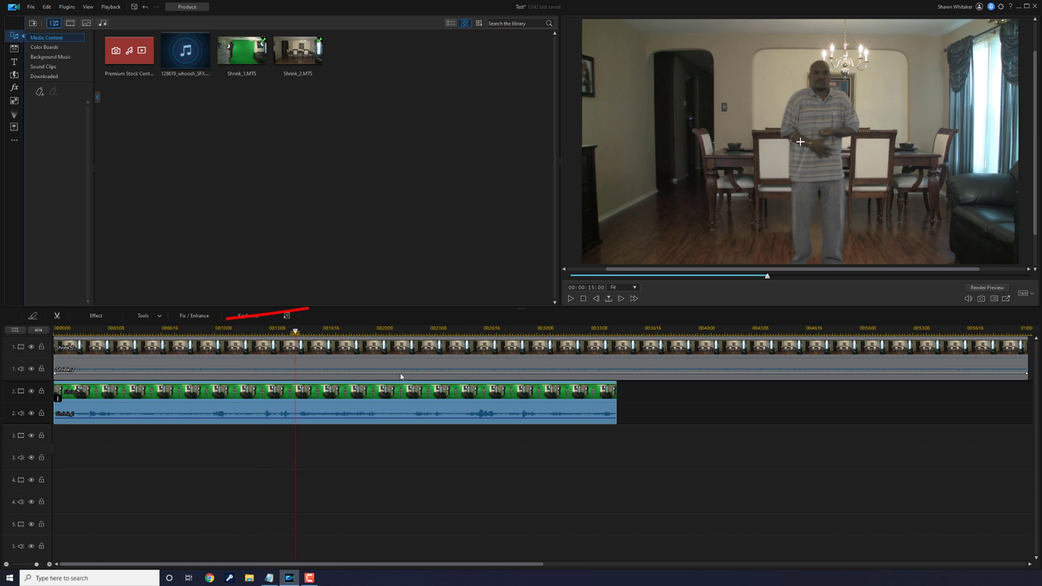
{"action": "left_click_drag", "start_coordinate": [307, 309], "coordinate": [75, 318]}
{"action": "mouse_move", "coordinate": [152, 377]}
{"action": "left_mouse_down"}
{"action": "mouse_move", "coordinate": [81, 349]}
{"action": "mouse_move", "coordinate": [140, 237]}
{"action": "left_mouse_up"}
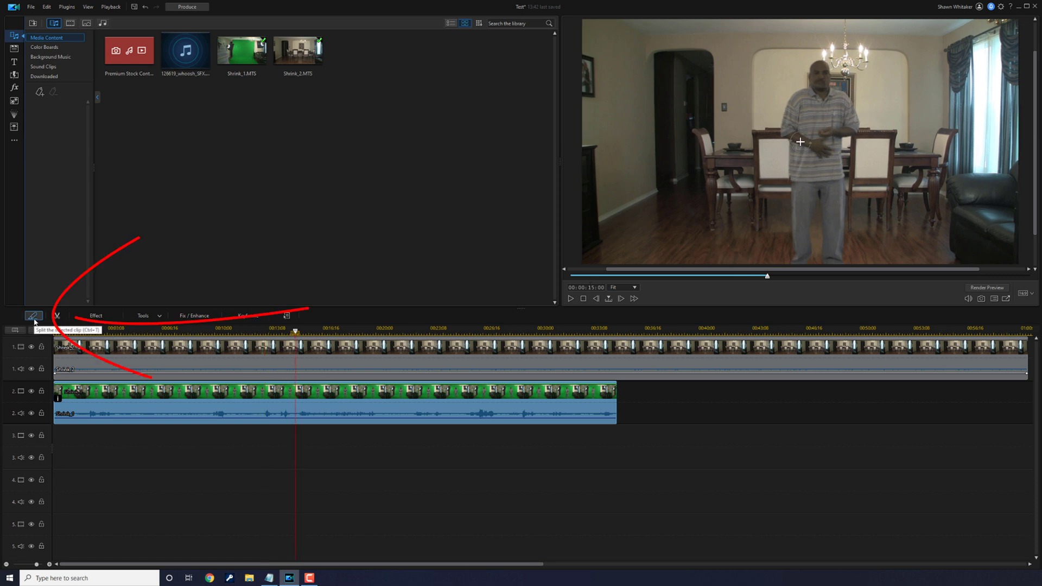
{"action": "left_click", "coordinate": [34, 320]}
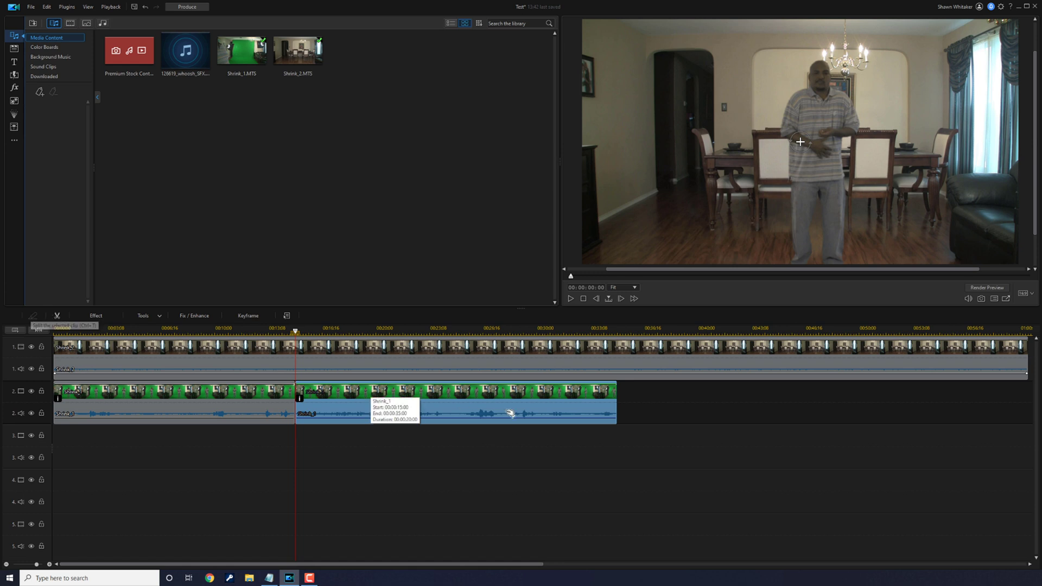
{"action": "left_click", "coordinate": [656, 410]}
{"action": "type", "text": "2"}
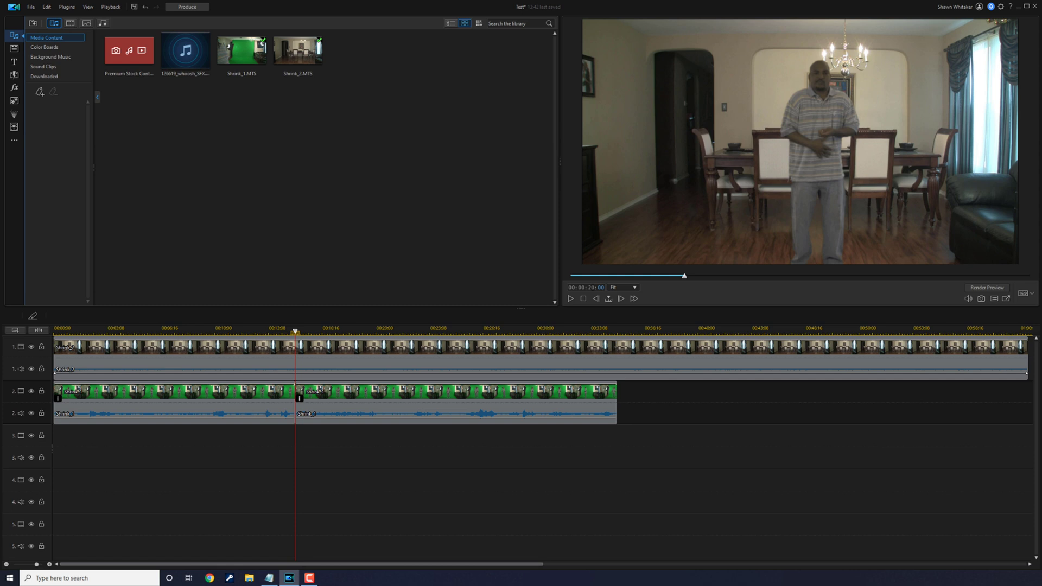
{"action": "key", "text": "Return"}
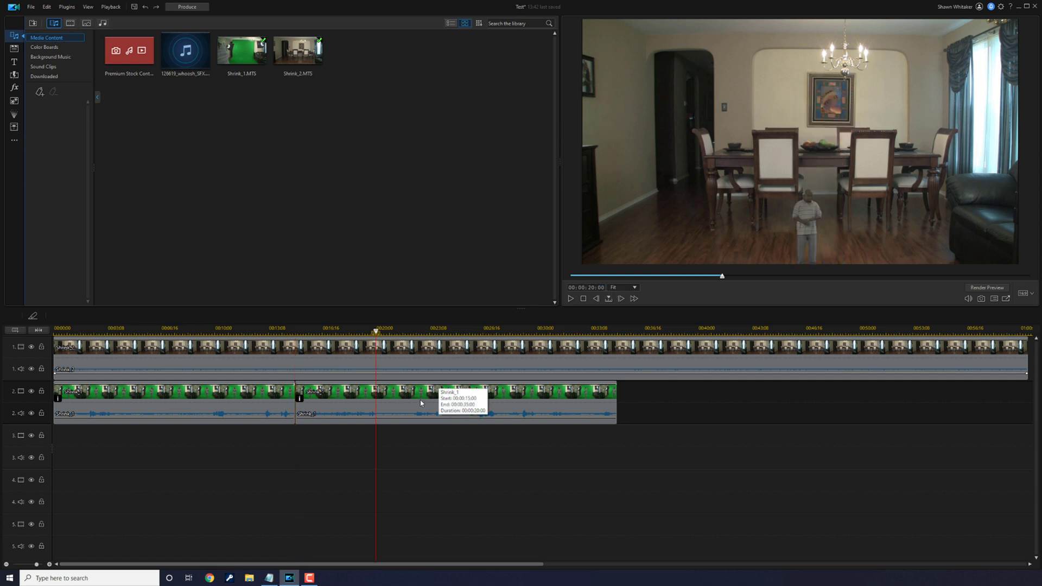
{"action": "left_click", "coordinate": [421, 402]}
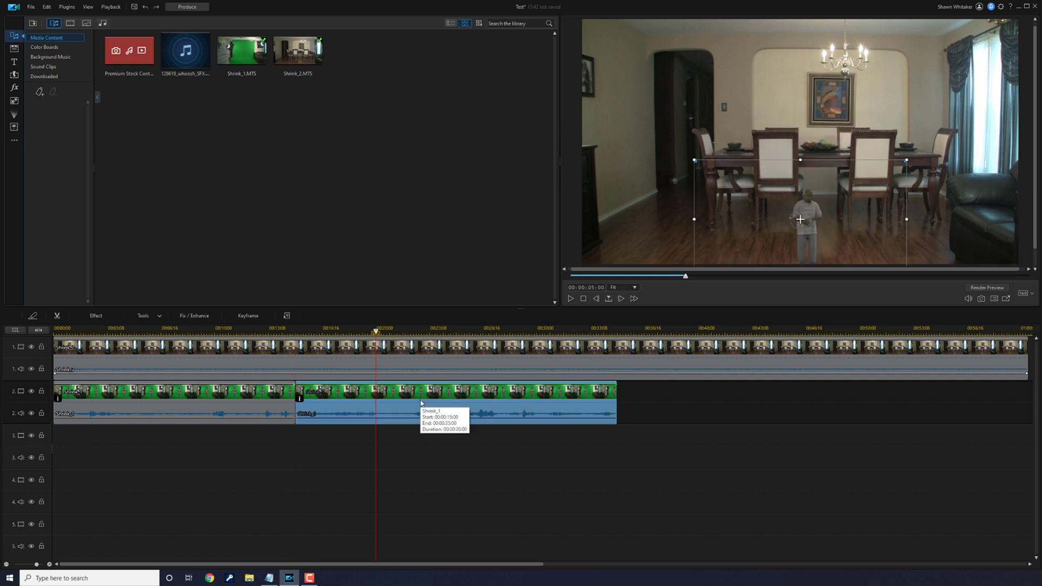
{"action": "left_click", "coordinate": [30, 316]}
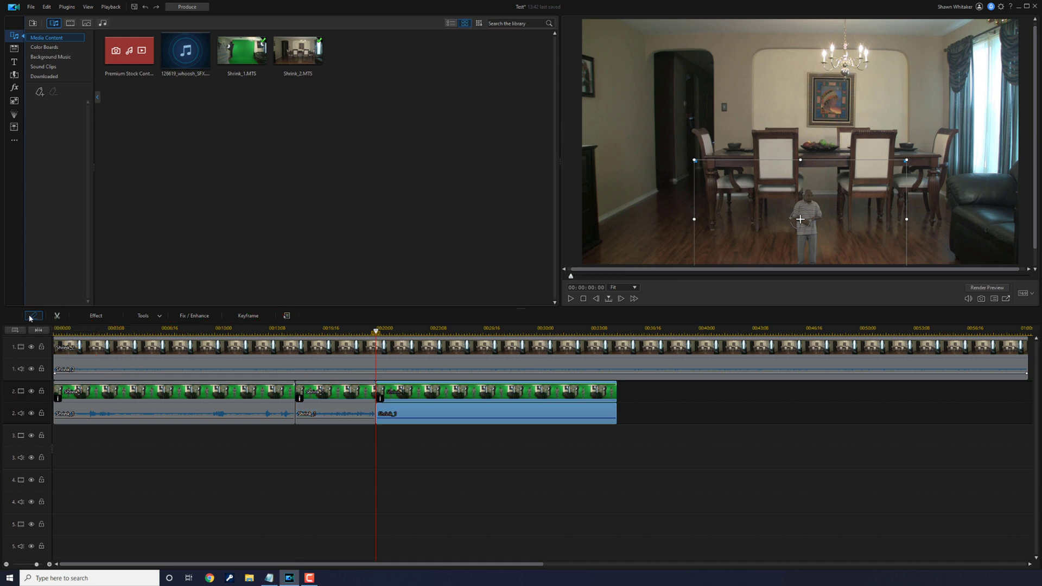
{"action": "left_click", "coordinate": [330, 399]}
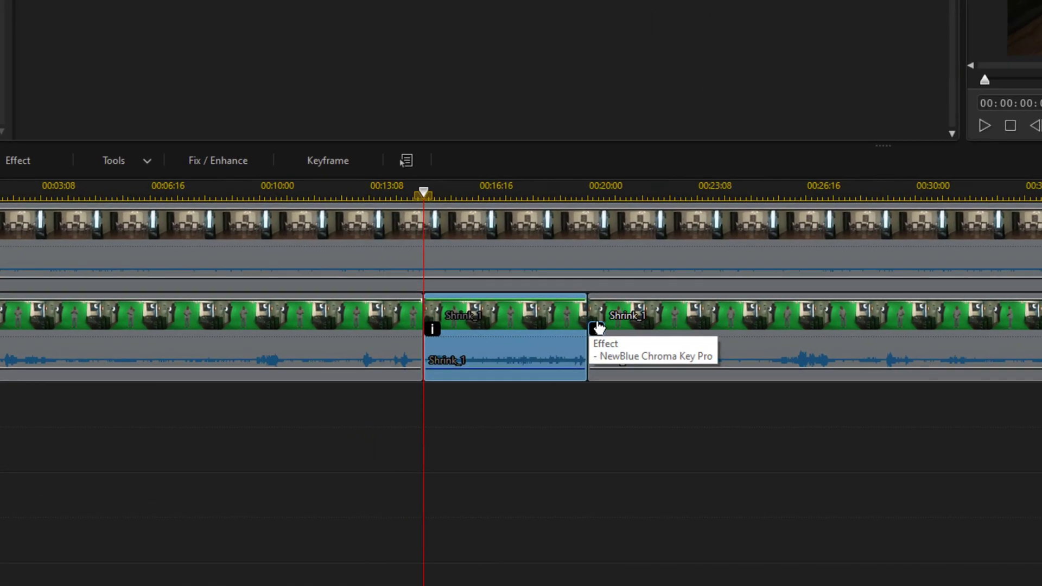
Step: Ctrl-trim the middle piece to 12 frames using Trim and Move All Clips
{"action": "key", "text": "ctrl"}
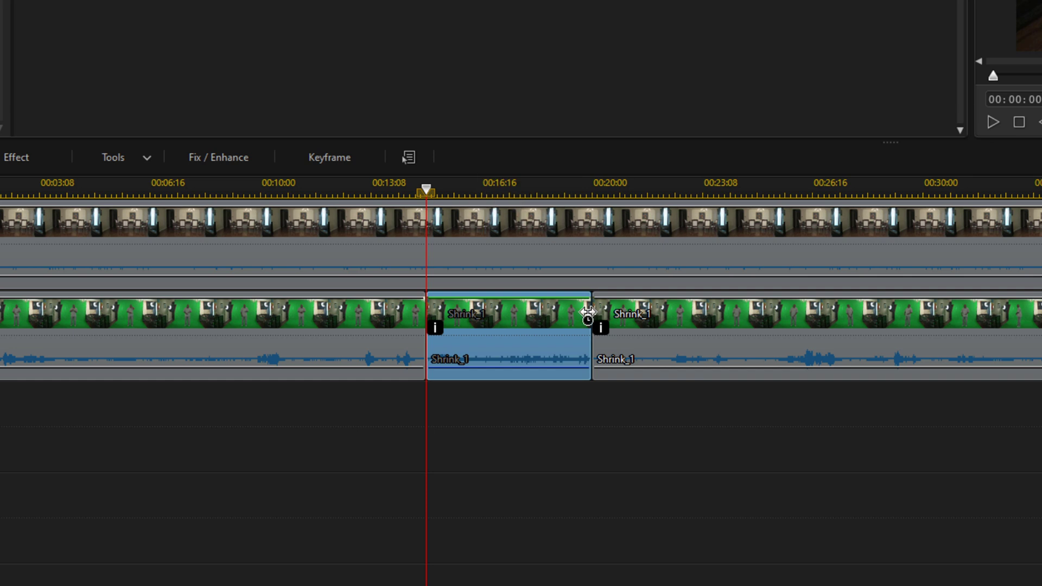
{"action": "left_click_drag", "start_coordinate": [594, 316], "coordinate": [440, 324]}
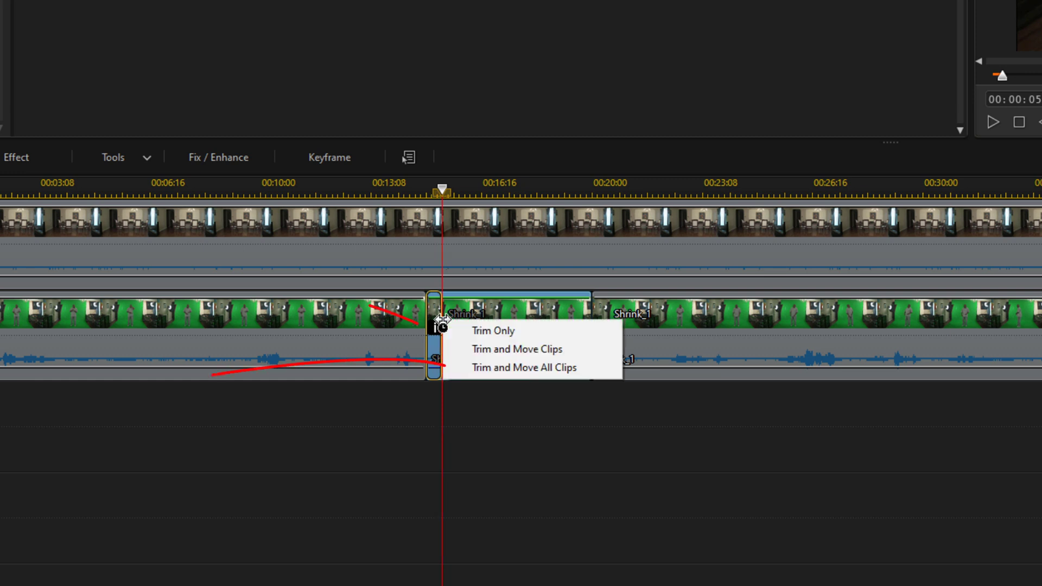
{"action": "left_click", "coordinate": [524, 369]}
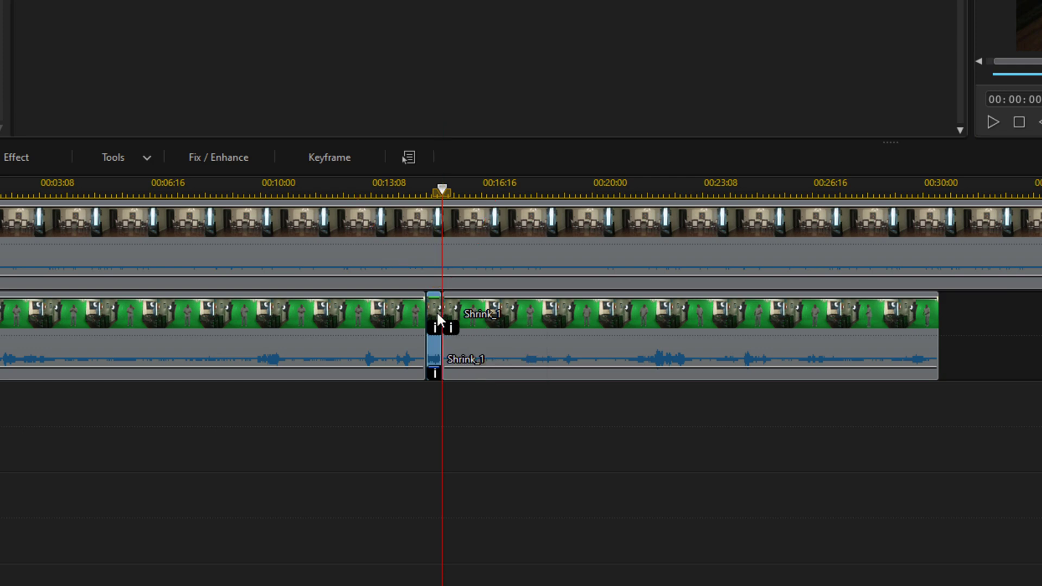
{"action": "double_click", "coordinate": [436, 310]}
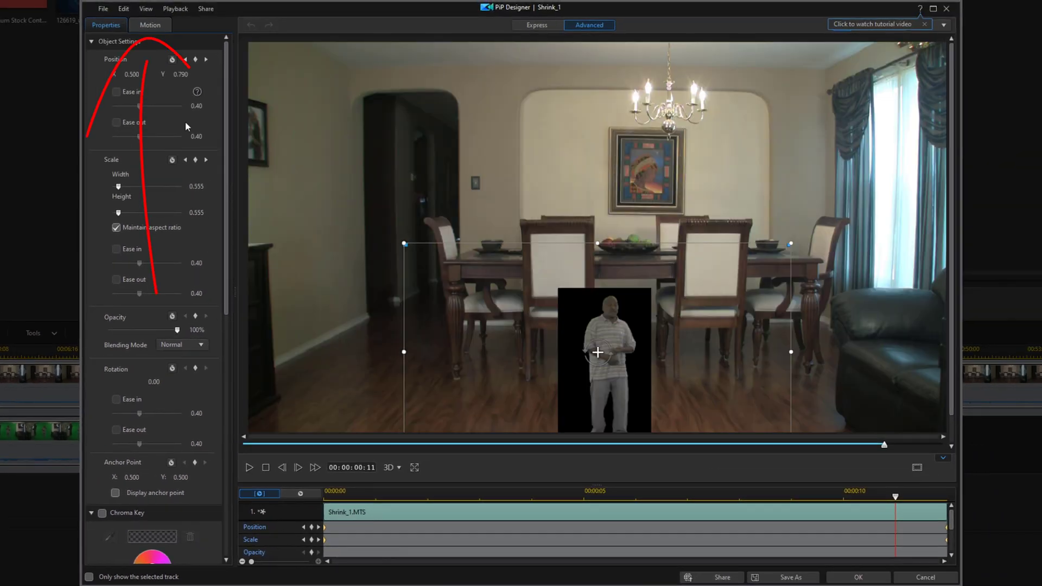
Step: Turn on Motion Blur with blur length 2.00 for the 12-frame Shrink_1 piece
{"action": "left_click", "coordinate": [149, 25]}
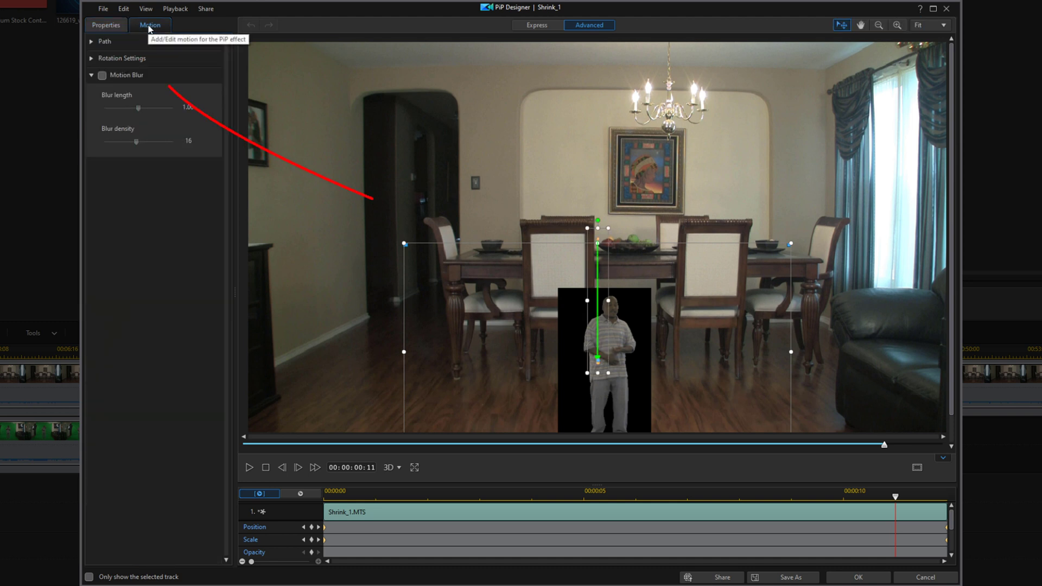
{"action": "left_click", "coordinate": [102, 76]}
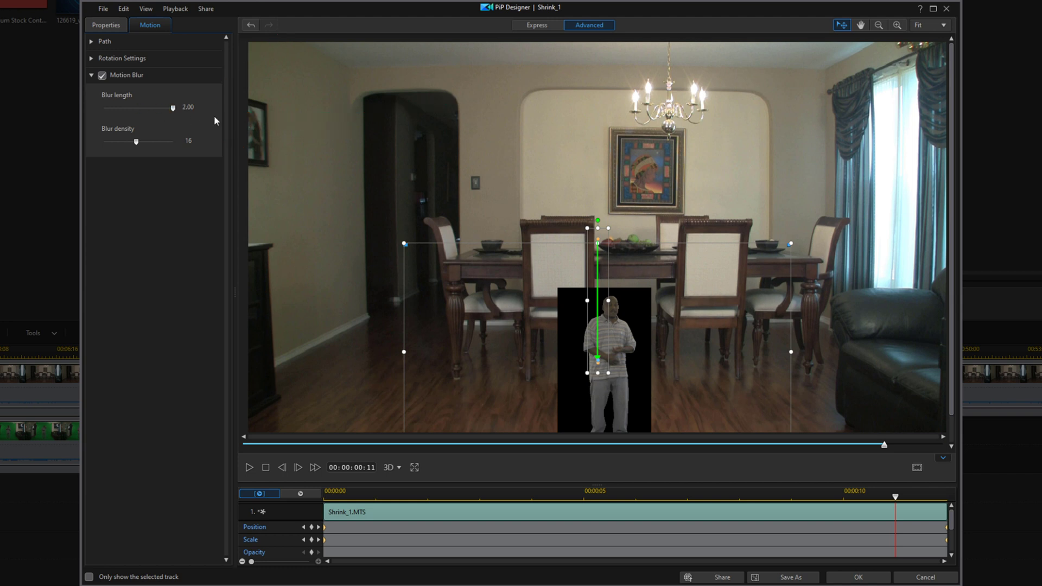
{"action": "left_click", "coordinate": [856, 578]}
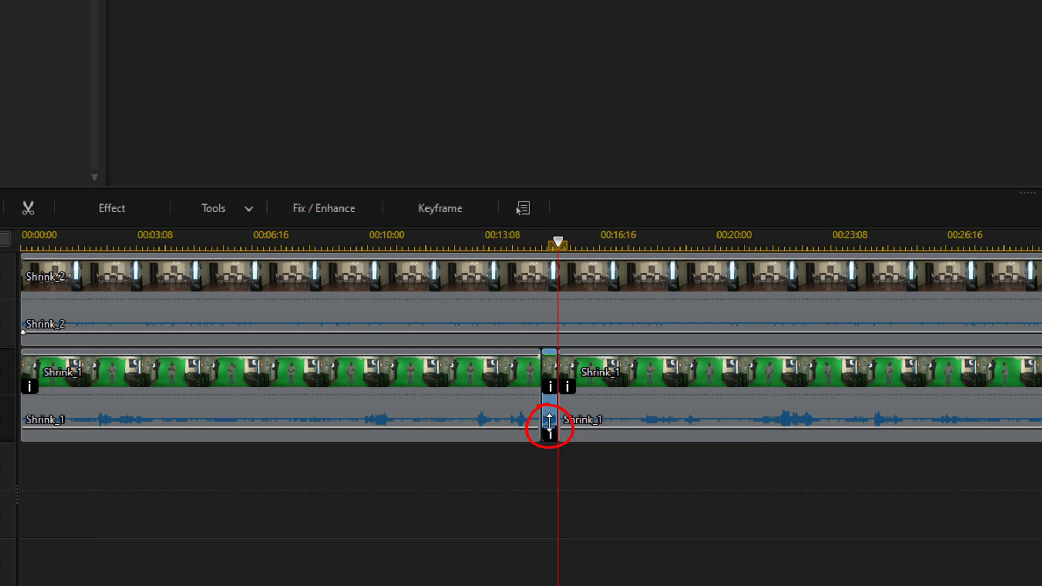
Step: Drag the 12-frame Shrink_1 piece's volume line to the bottom to mute it
{"action": "left_click_drag", "start_coordinate": [549, 421], "coordinate": [543, 475]}
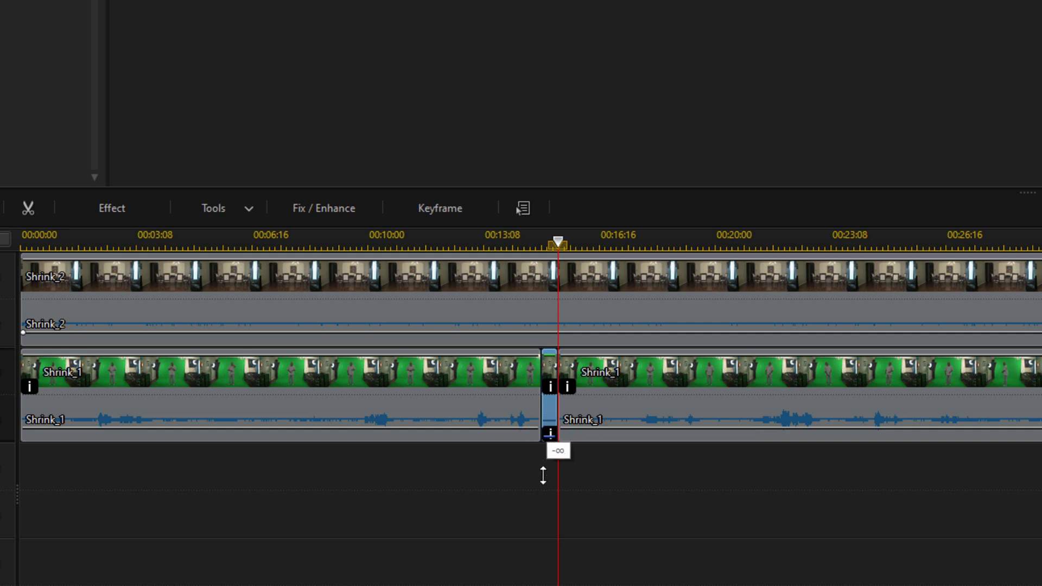
{"action": "left_click_drag", "start_coordinate": [543, 475], "coordinate": [544, 474]}
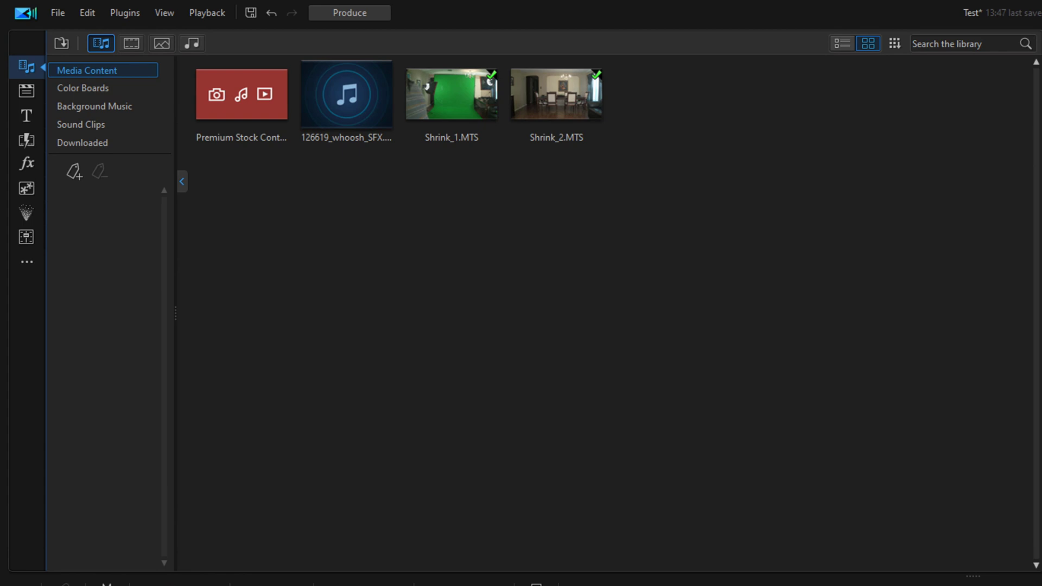
Step: Drop the whoosh sound effect on track 3 at the 15-second cut, then move the playhead to about 12 seconds
{"action": "left_click", "coordinate": [347, 109]}
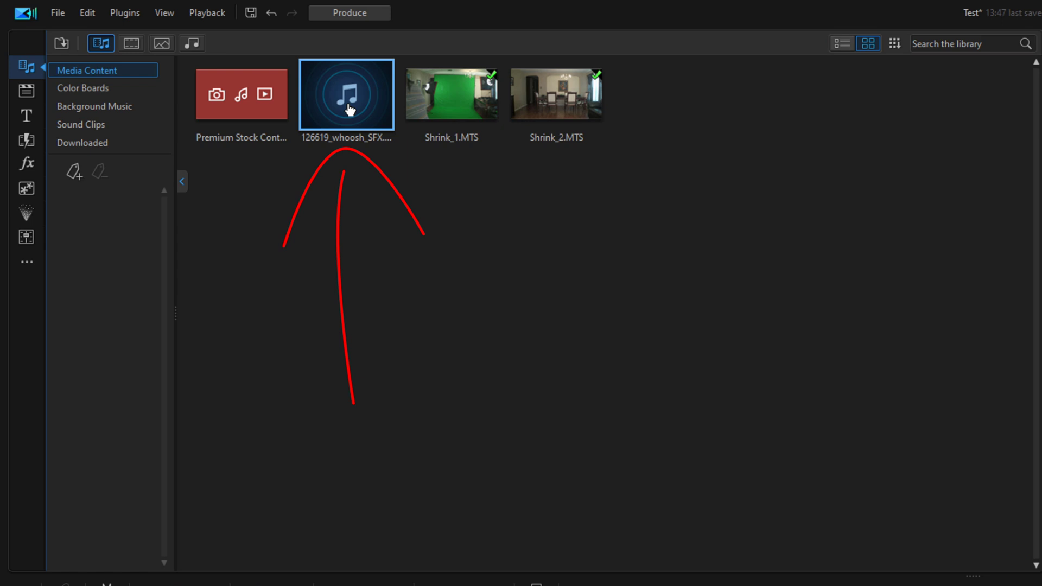
{"action": "mouse_move", "coordinate": [347, 109]}
{"action": "left_mouse_down"}
{"action": "mouse_move", "coordinate": [273, 457]}
{"action": "mouse_move", "coordinate": [294, 462]}
{"action": "left_mouse_up"}
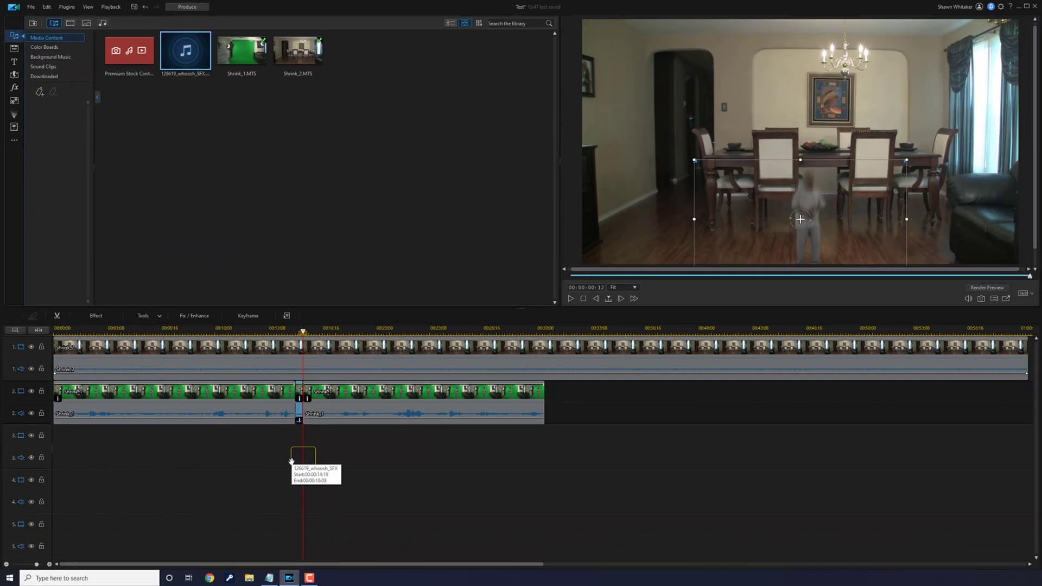
{"action": "left_click_drag", "start_coordinate": [294, 461], "coordinate": [293, 462]}
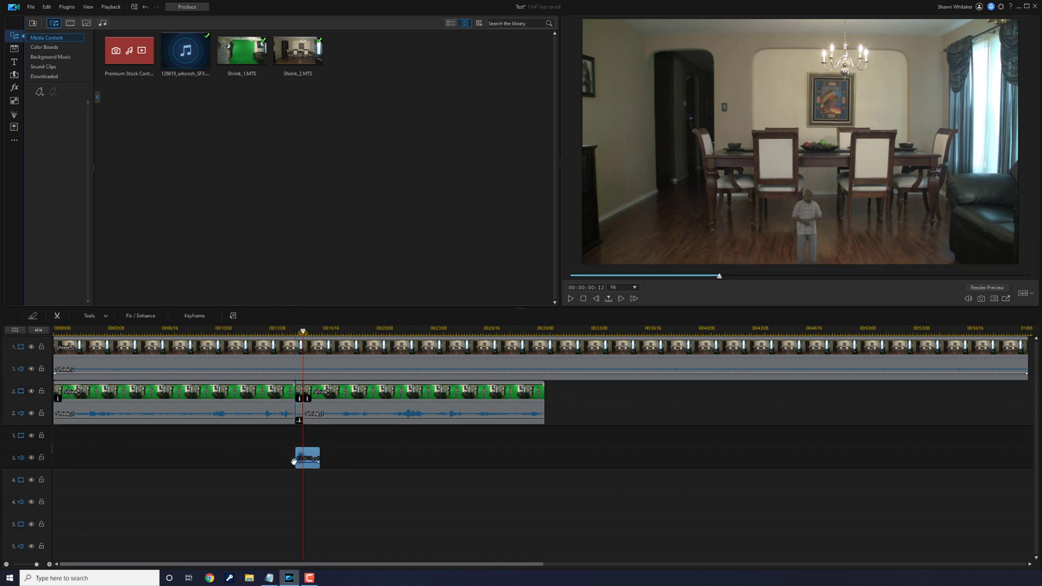
{"action": "left_click", "coordinate": [249, 331]}
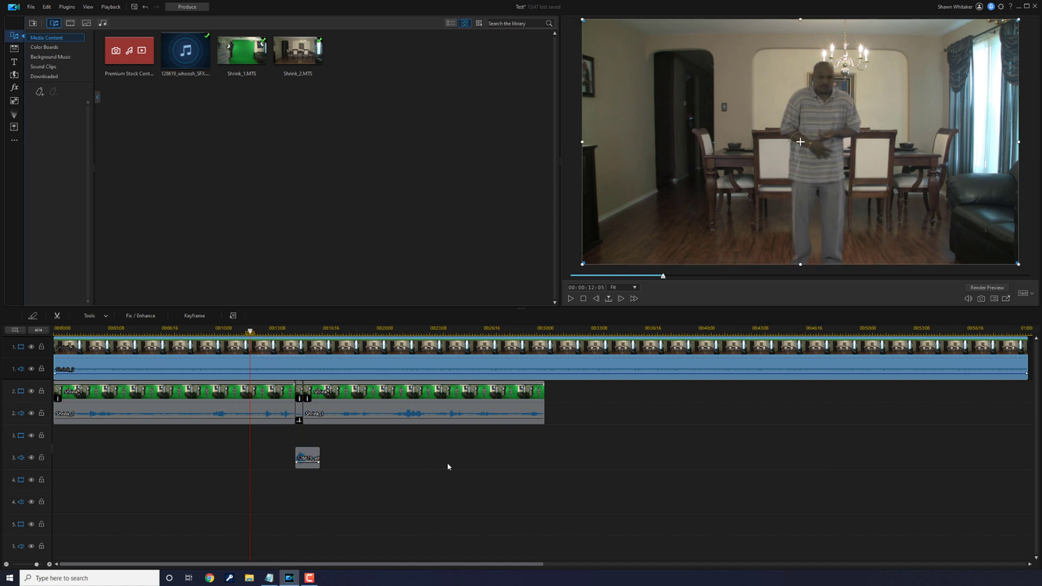
{"action": "left_click", "coordinate": [570, 299]}
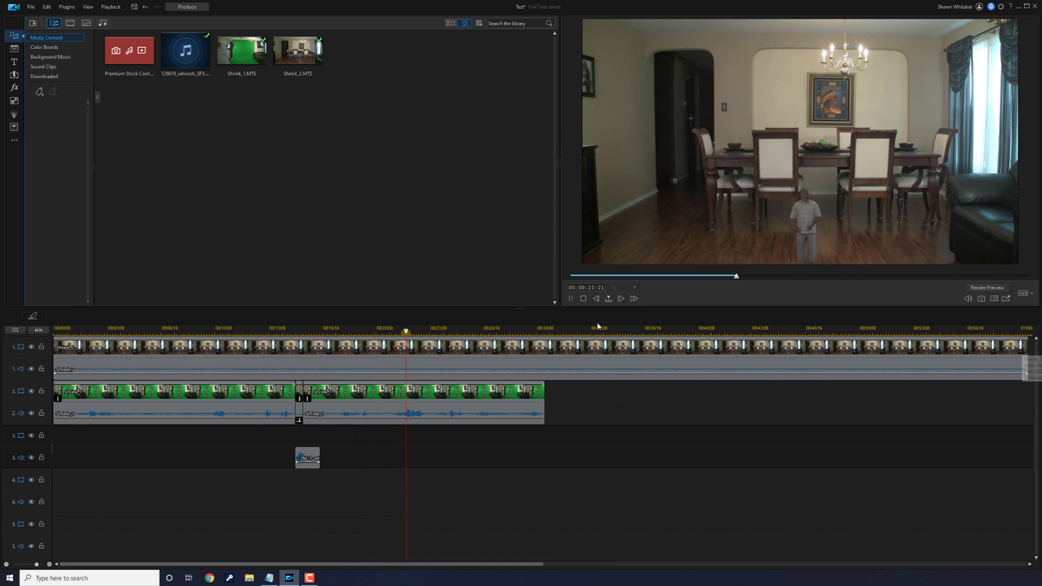
{"action": "left_click", "coordinate": [571, 297]}
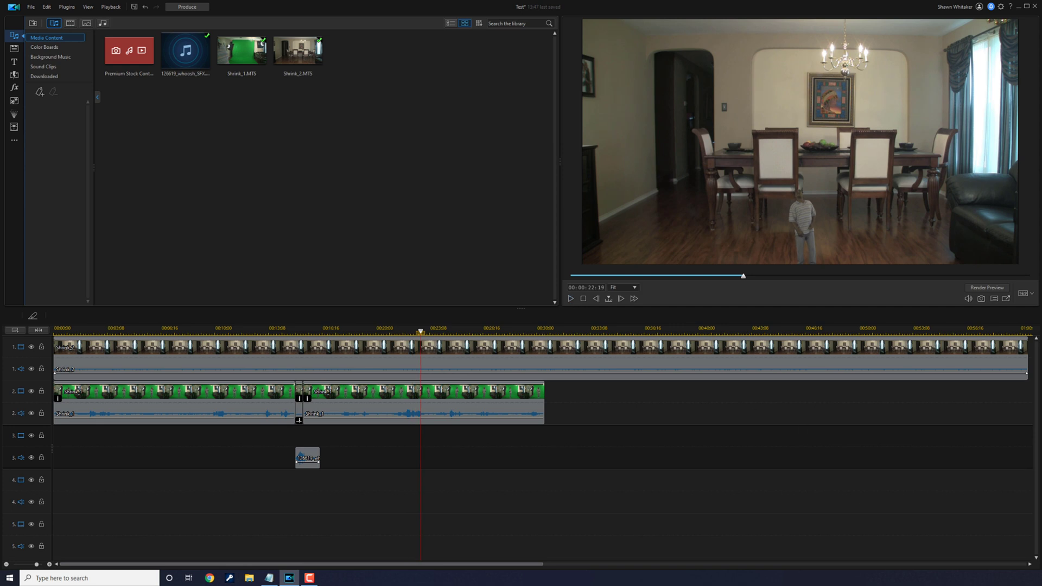